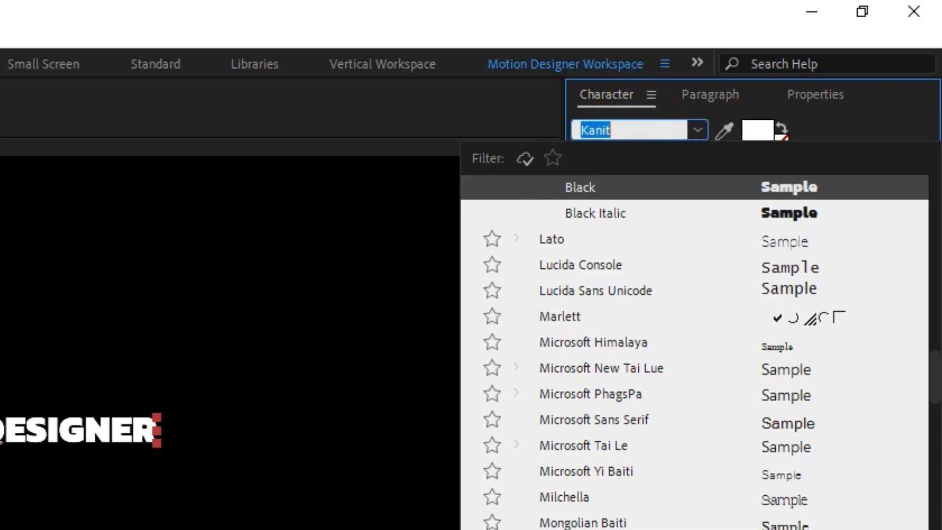
# Step: Set the MOTION DESIGNER text to Kanit Black and centre it horizontally and vertically in the composition
pyautogui.click(632, 187)
pyautogui.click(625, 271)
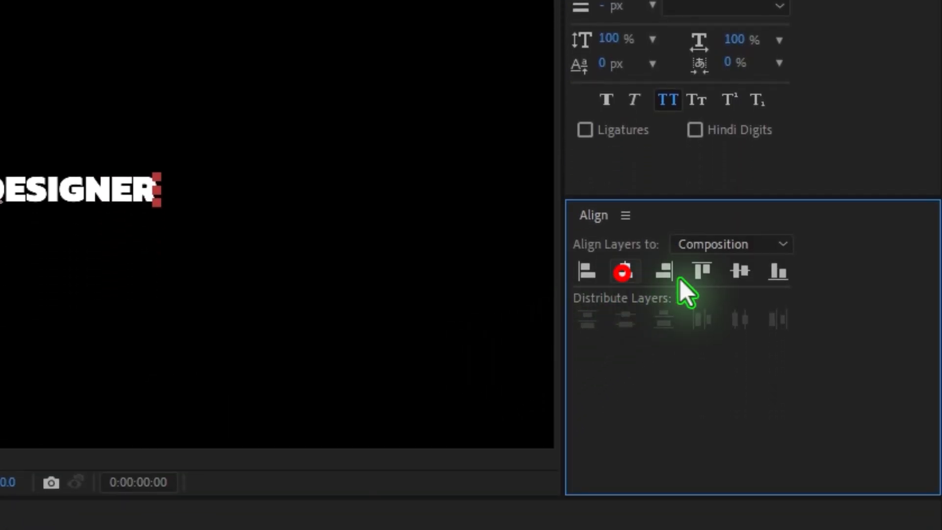
pyautogui.click(740, 271)
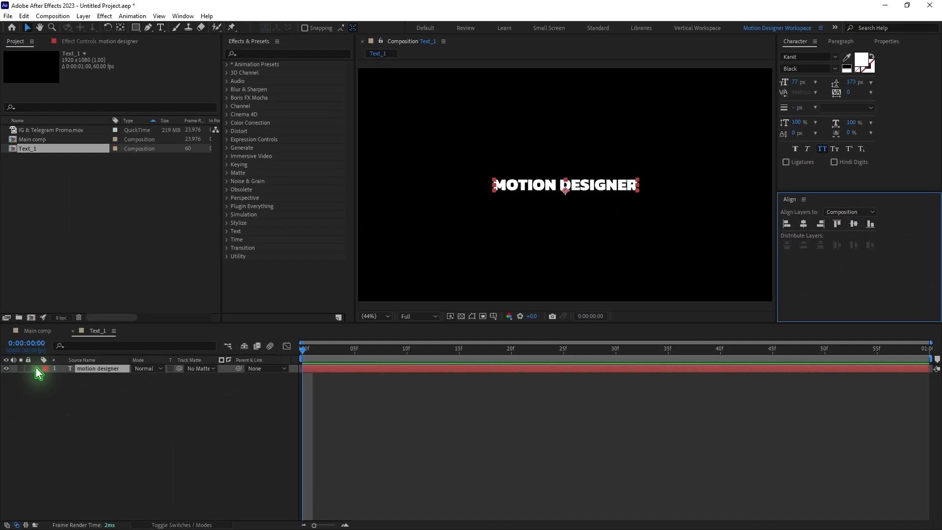
# Step: Add a Tracking animator to the motion designer text layer
pyautogui.click(39, 370)
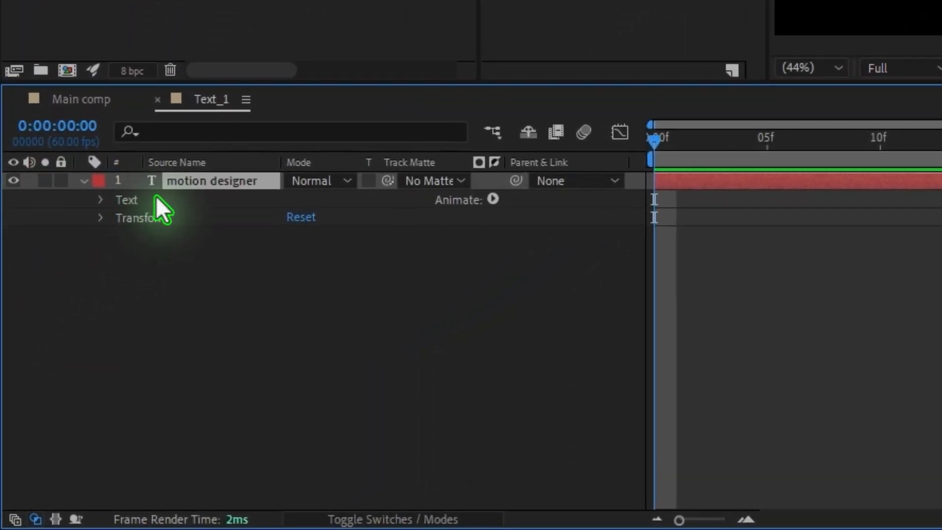
pyautogui.click(328, 309)
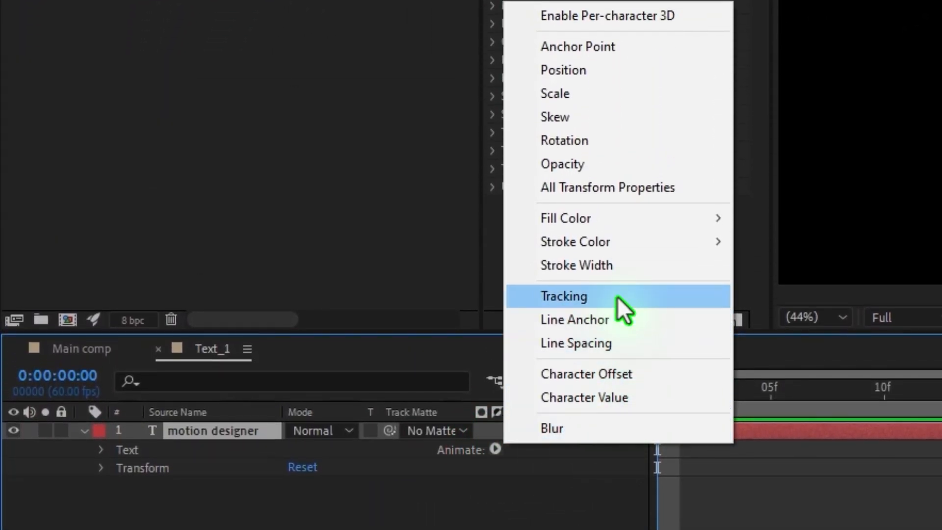
pyautogui.click(618, 296)
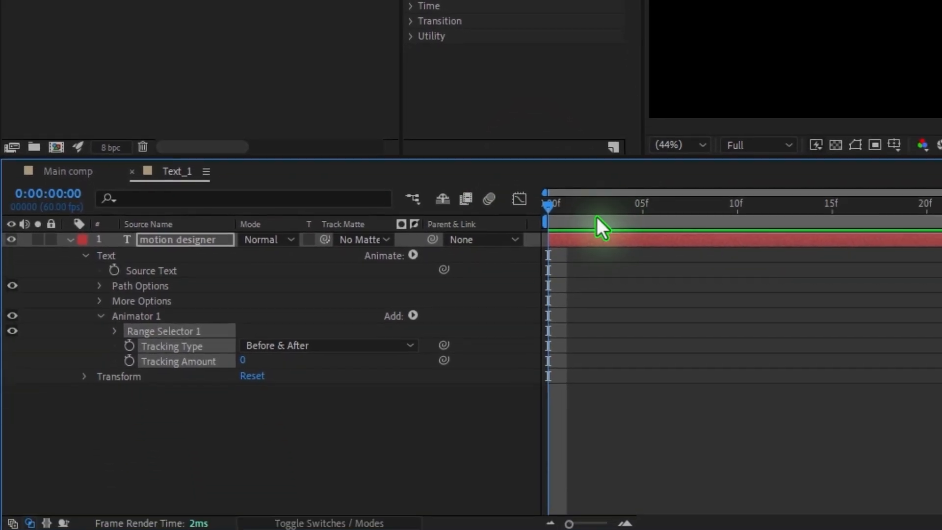
# Step: Keyframe the Tracking Amount at 0 on frame 10 and at -41 on frame 0
pyautogui.hotkey('shift', 'pagedown')
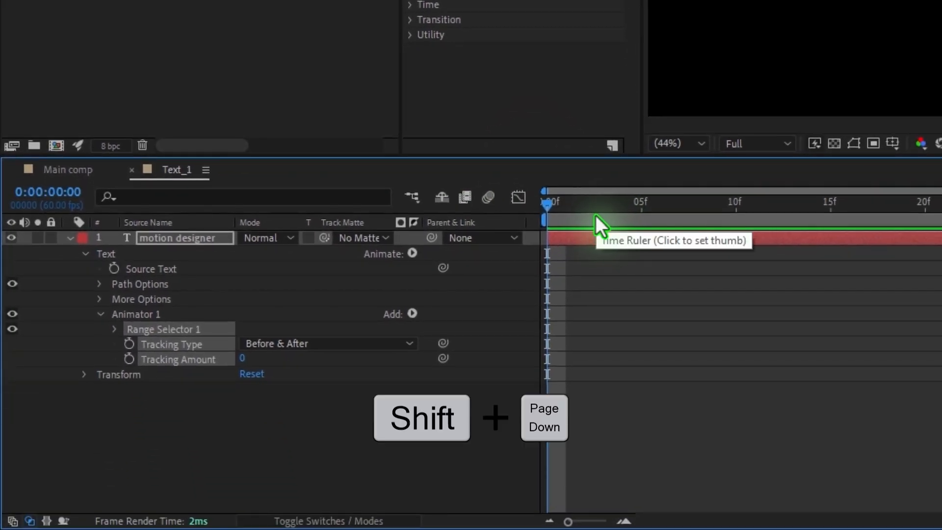
pyautogui.hotkey('shift', 'pagedown')
pyautogui.click(175, 402)
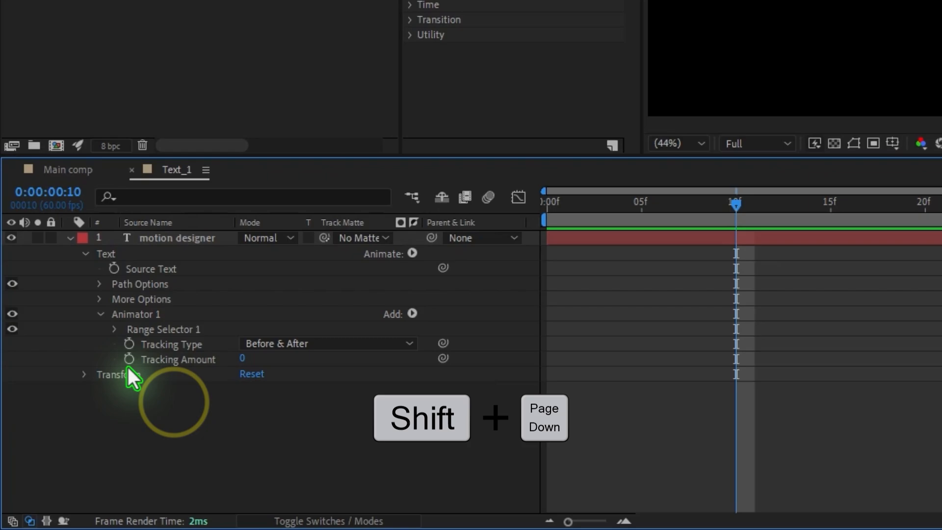
pyautogui.click(129, 358)
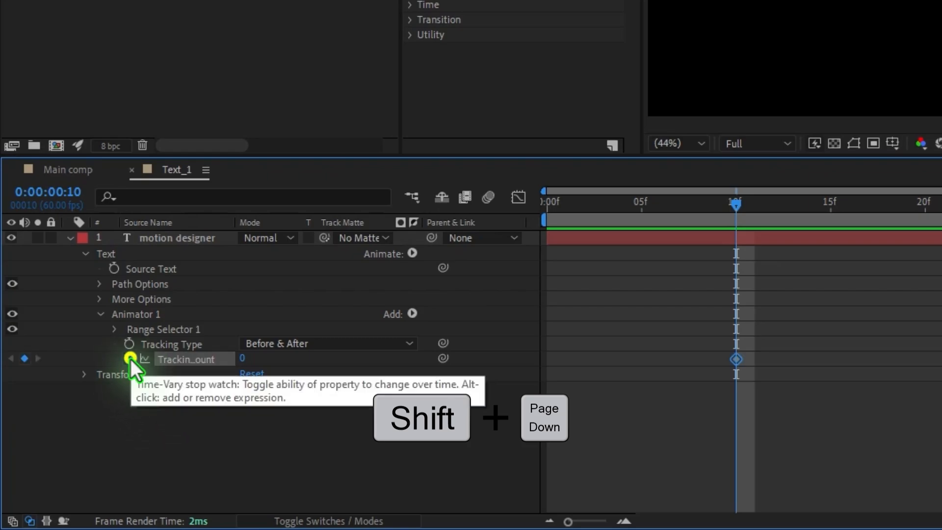
pyautogui.moveTo(734, 210); pyautogui.dragTo(545, 251)
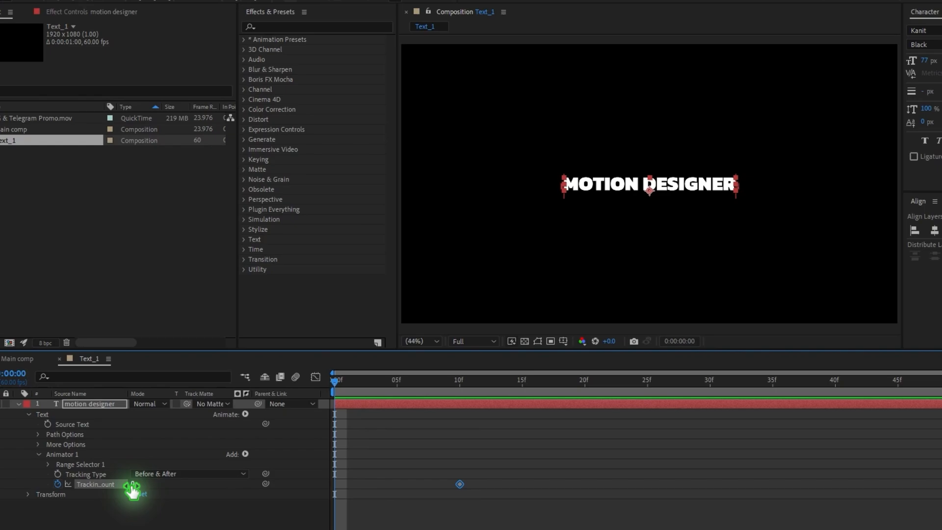
pyautogui.moveTo(212, 394); pyautogui.dragTo(188, 396)
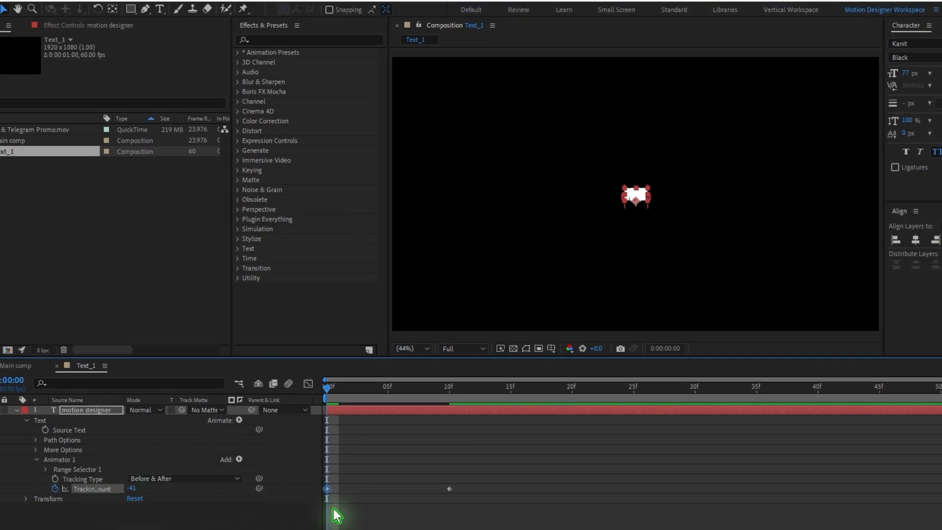
# Step: Add a separate Opacity animator to the text and keyframe it at 100% on frame 10 and 0% on frame 0
pyautogui.click(239, 420)
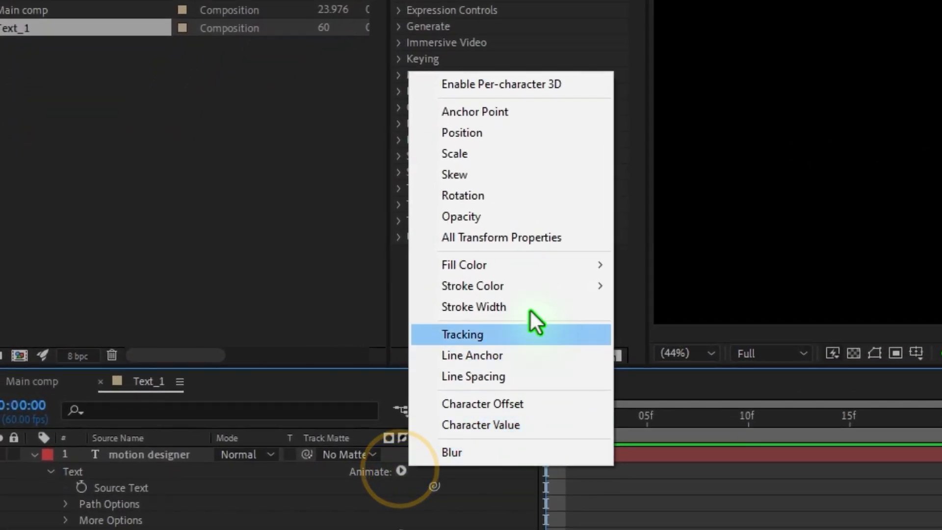
pyautogui.click(501, 217)
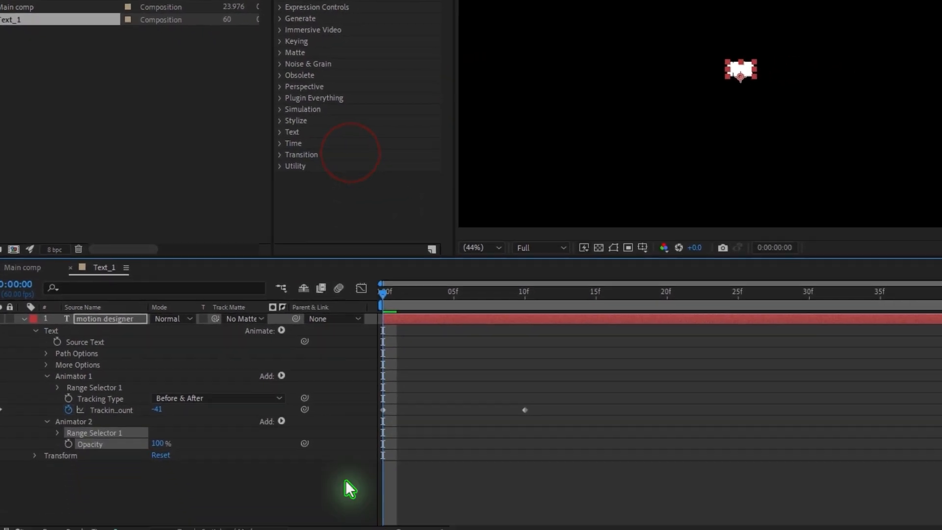
pyautogui.moveTo(383, 295); pyautogui.dragTo(521, 324)
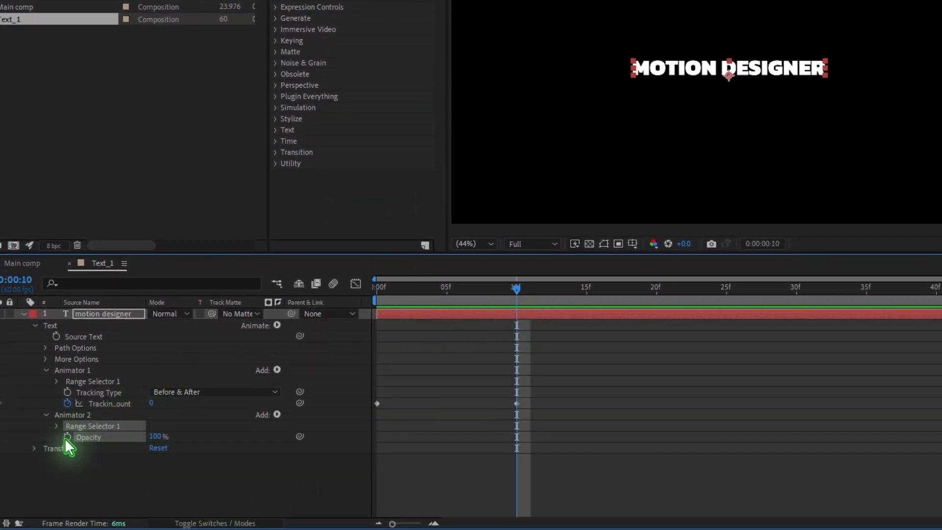
pyautogui.click(67, 437)
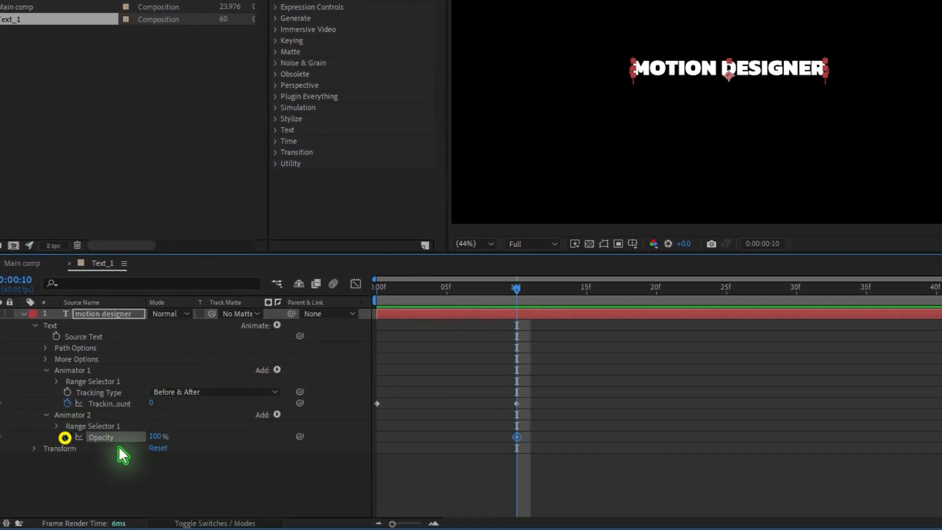
pyautogui.moveTo(512, 296); pyautogui.dragTo(374, 311)
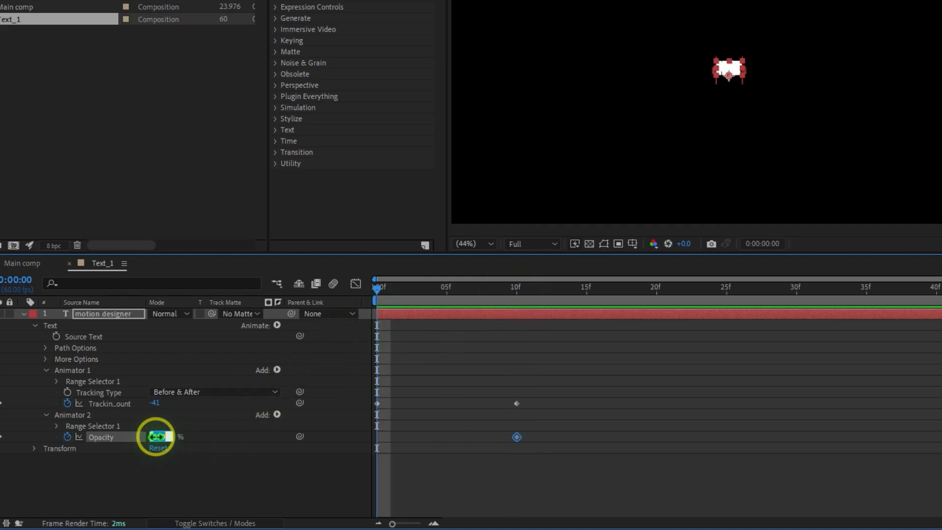
pyautogui.write('0')
pyautogui.press('Return')
# Step: Apply Easy Ease to all the tracking and opacity keyframes
pyautogui.click(511, 482)
pyautogui.moveTo(581, 388); pyautogui.dragTo(369, 459)
pyautogui.rightClick(378, 437)
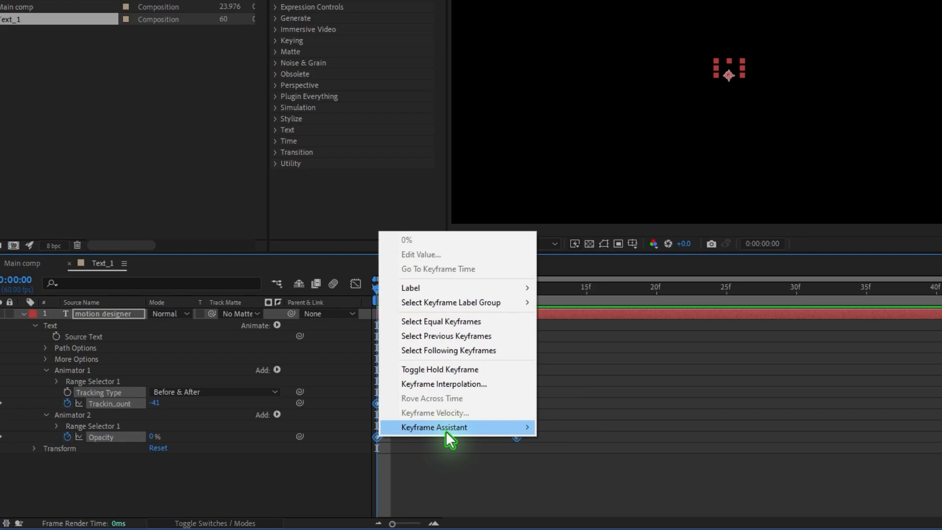
pyautogui.moveTo(453, 431)
pyautogui.click(609, 343)
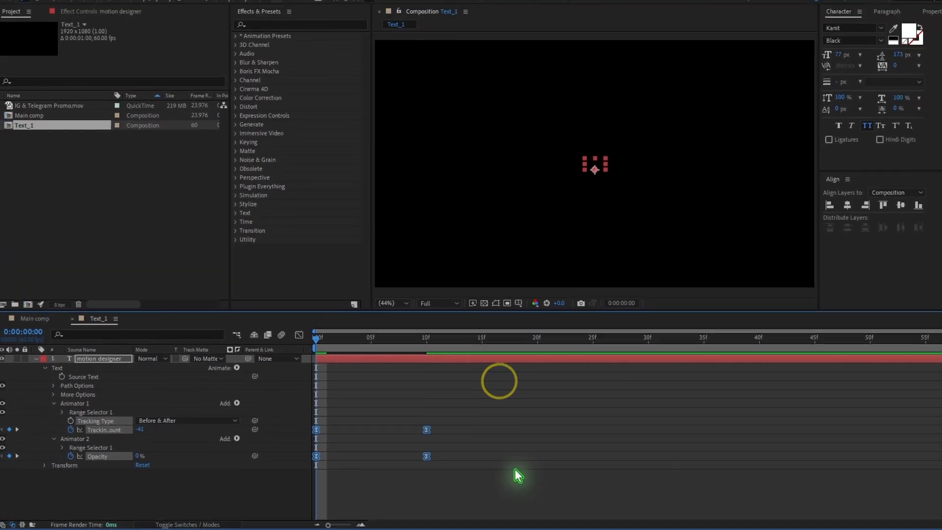
# Step: Preview the text animation and lengthen the ending ease of both speed curves in the Graph Editor
pyautogui.press('space')
pyautogui.click(286, 346)
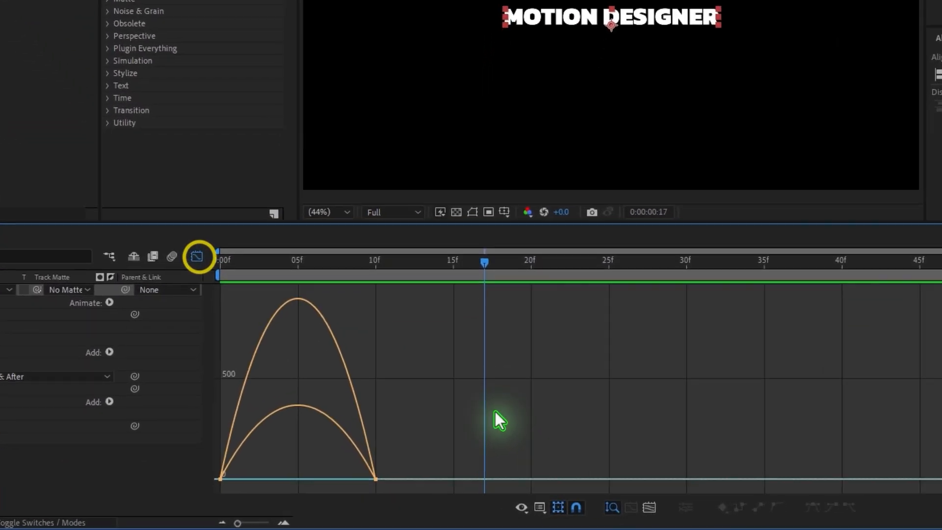
pyautogui.moveTo(458, 466); pyautogui.dragTo(272, 509)
pyautogui.moveTo(318, 459); pyautogui.dragTo(263, 463)
pyautogui.click(131, 190)
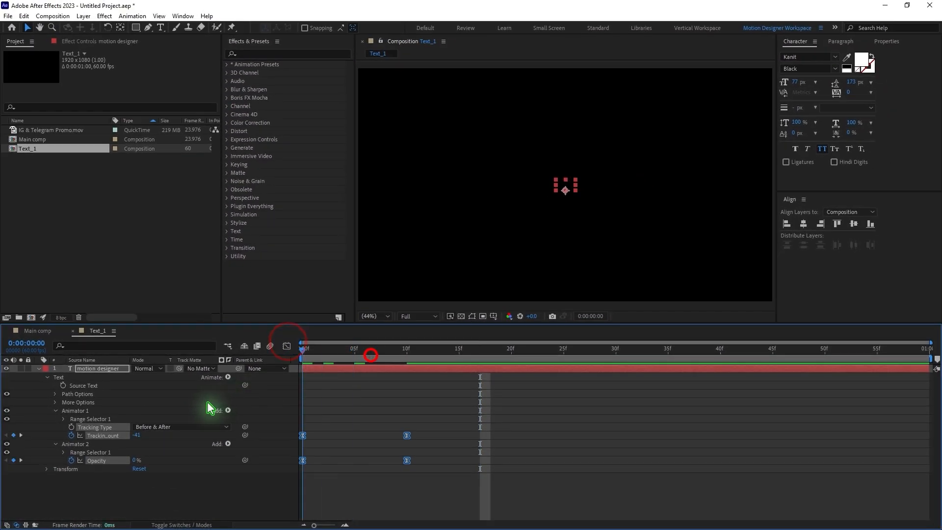
# Step: Copy all the tracking and opacity keyframes and paste them at frame 45
pyautogui.moveTo(460, 419); pyautogui.dragTo(283, 458)
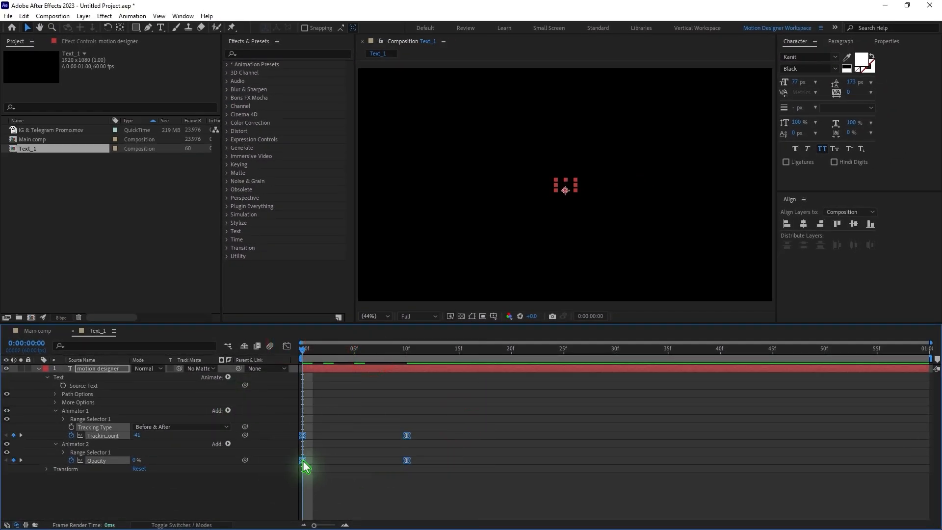
pyautogui.rightClick(302, 461)
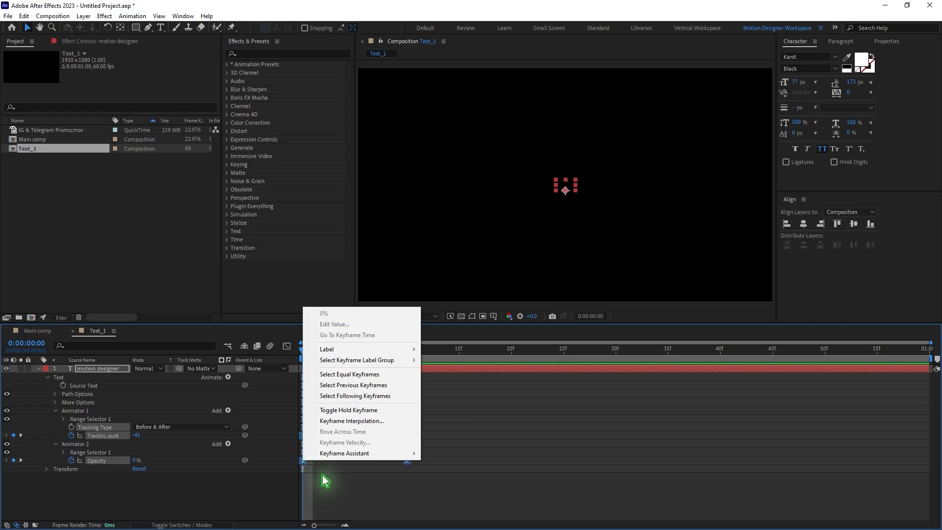
pyautogui.click(24, 16)
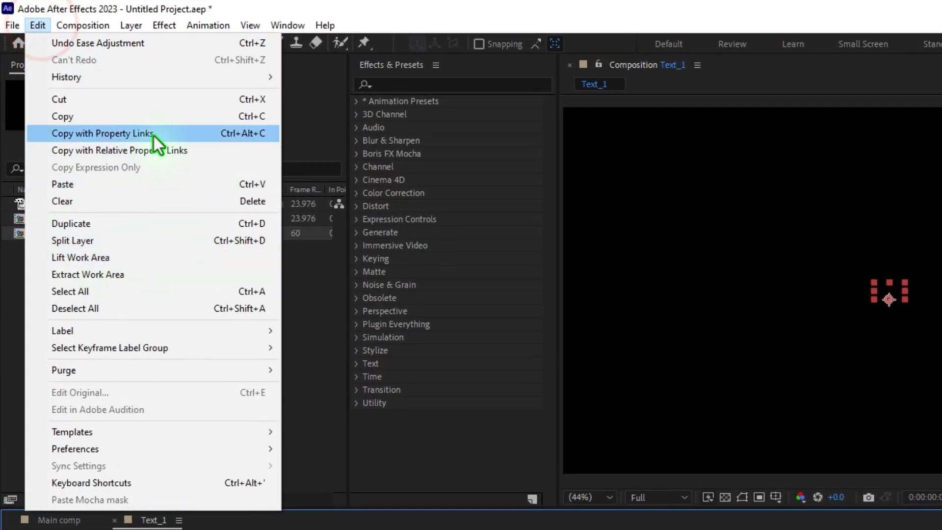
pyautogui.click(91, 73)
pyautogui.click(140, 114)
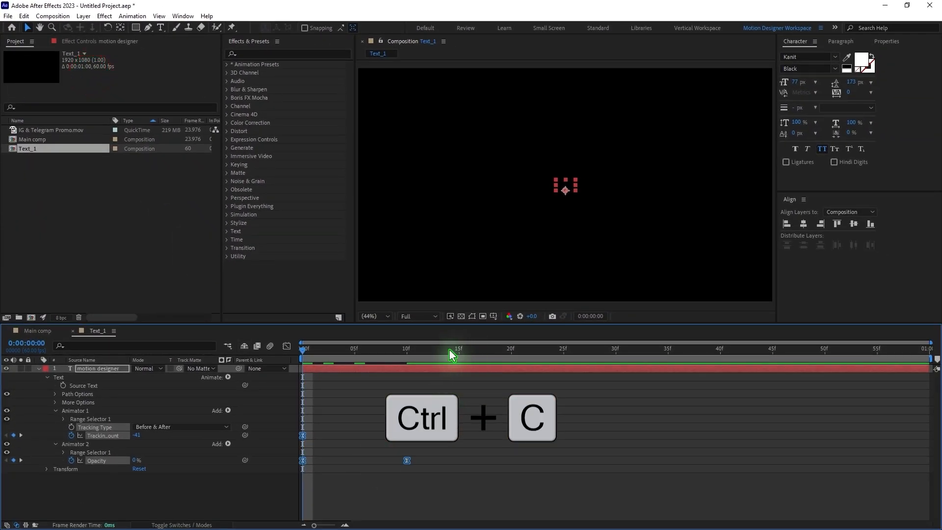
pyautogui.moveTo(444, 351); pyautogui.dragTo(795, 392)
pyautogui.hotkey('ctrl', 'v')
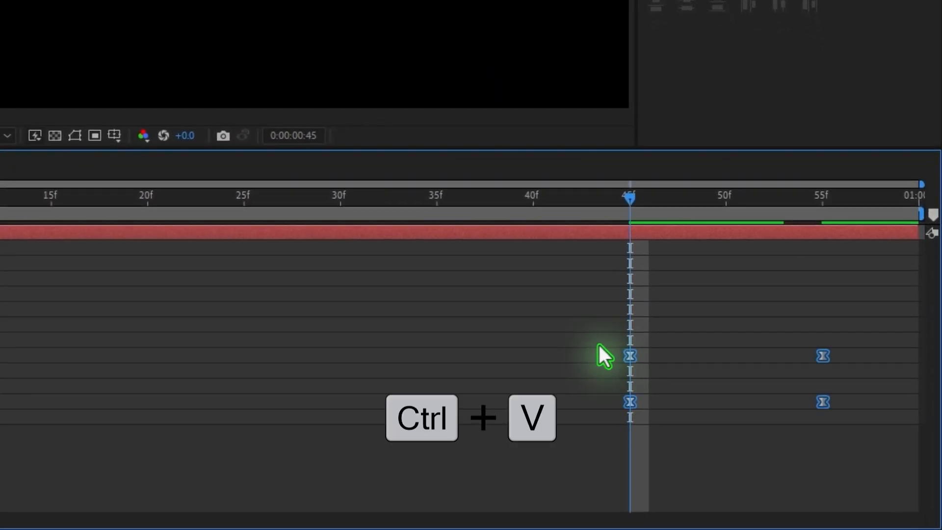
# Step: Shift the pasted keyframes to start at frame 50 and time-reverse them
pyautogui.moveTo(630, 354); pyautogui.dragTo(725, 355)
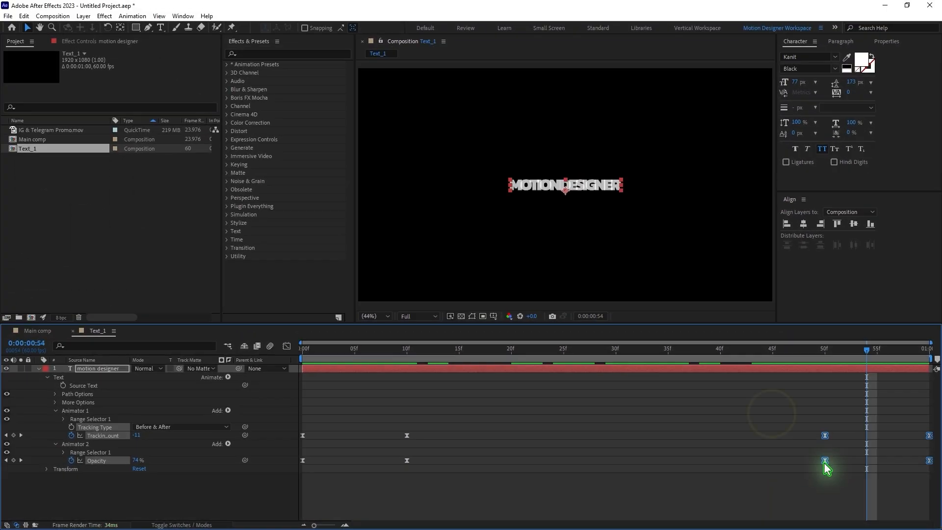
pyautogui.rightClick(727, 402)
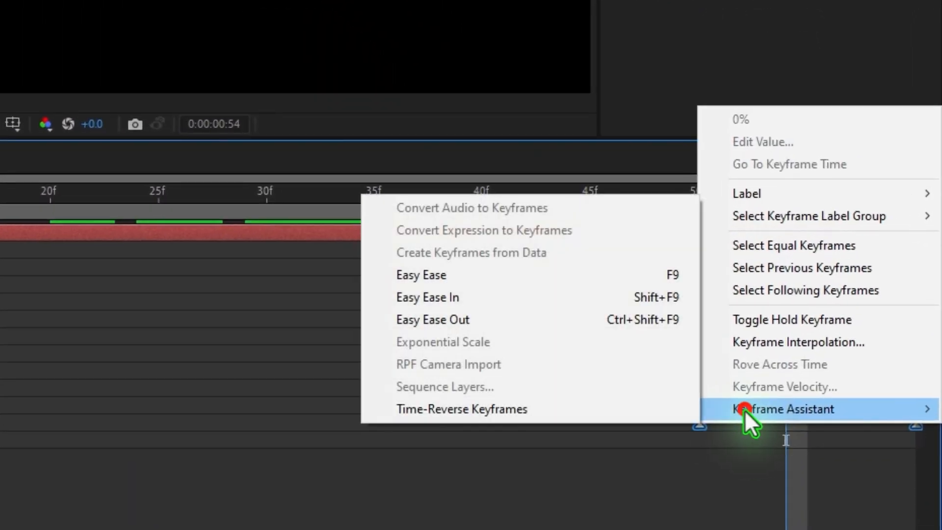
pyautogui.click(760, 418)
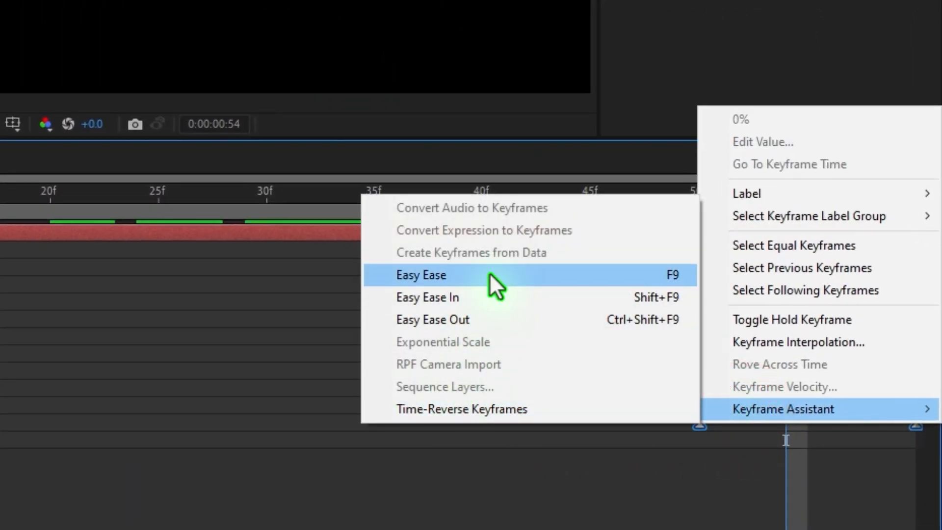
pyautogui.click(464, 416)
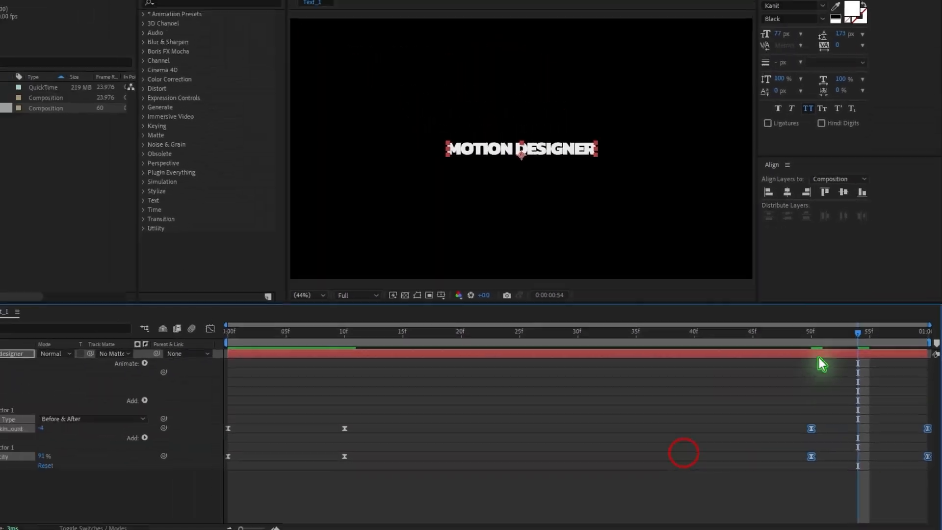
# Step: Preview the text animation and scrub through its opening frames to check it
pyautogui.moveTo(822, 349); pyautogui.dragTo(202, 413)
pyautogui.press('space')
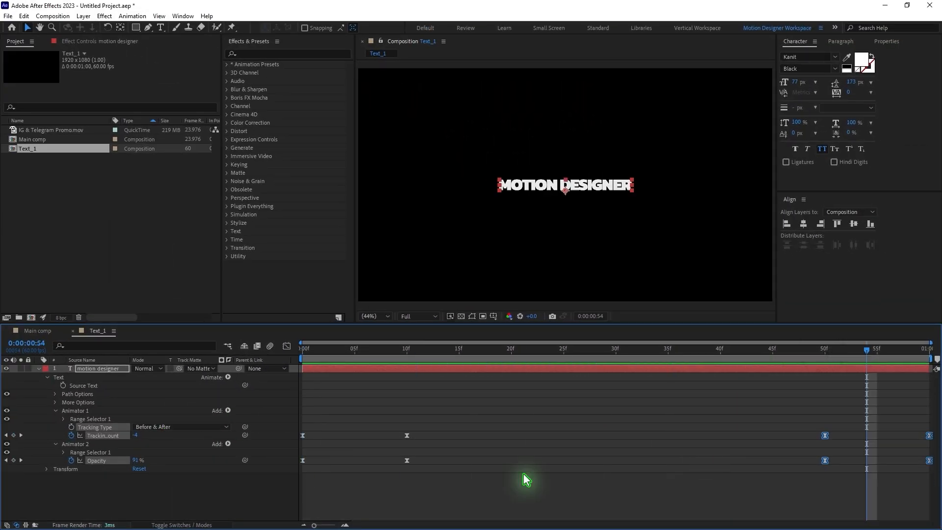
pyautogui.click(523, 471)
pyautogui.moveTo(353, 349); pyautogui.dragTo(438, 349)
pyautogui.moveTo(483, 370); pyautogui.dragTo(532, 369)
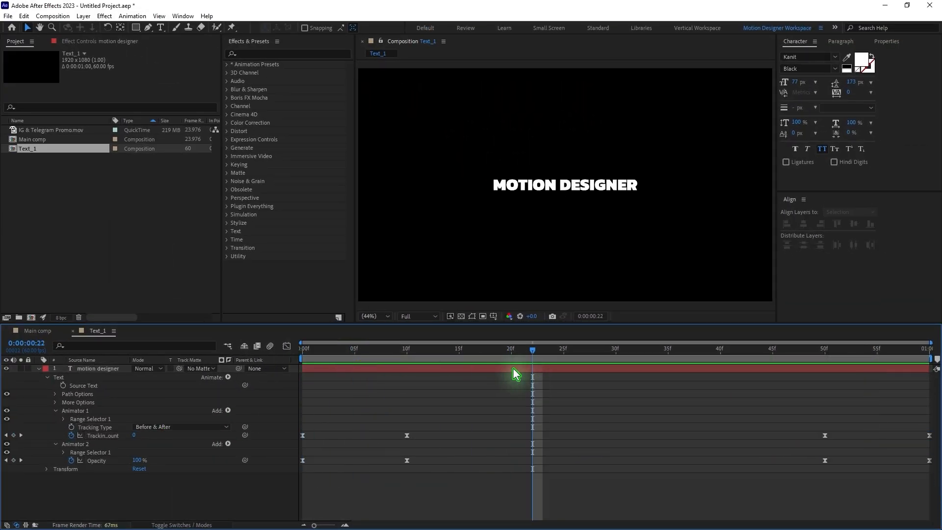
# Step: Create a Responsive Design – Time intro region in the Text_1 composition
pyautogui.click(346, 368)
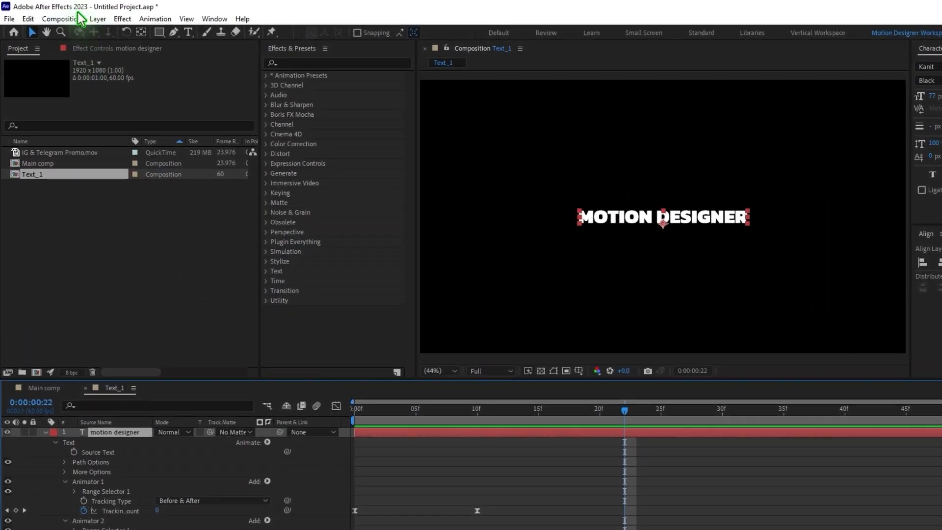
pyautogui.click(52, 15)
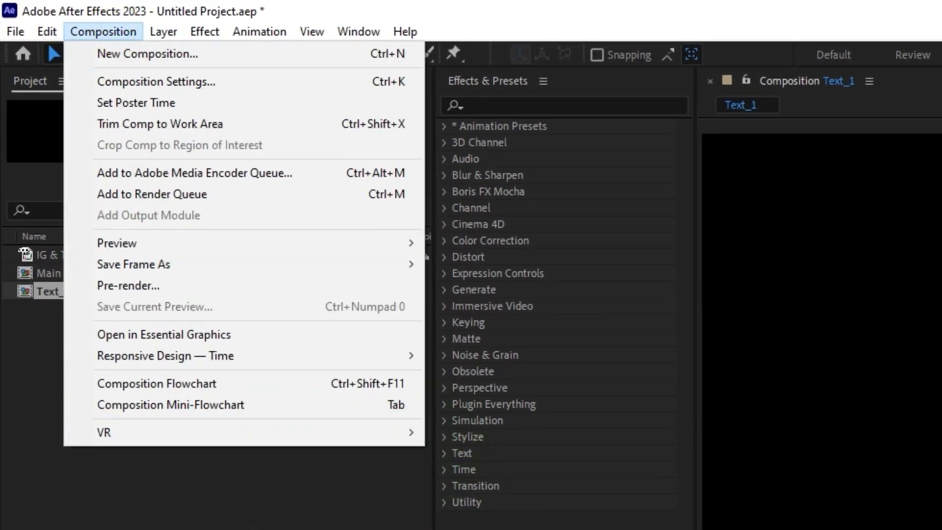
pyautogui.click(228, 353)
pyautogui.click(543, 358)
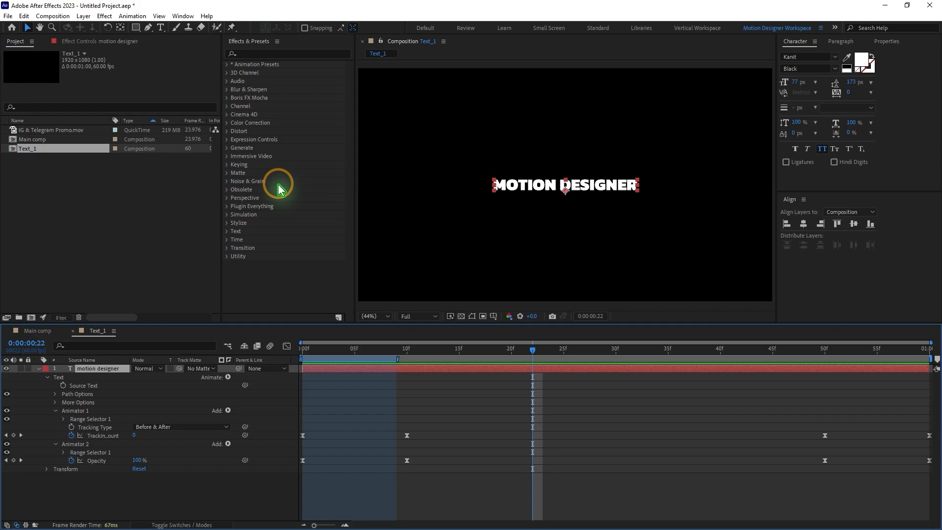
# Step: Extend the end of the protected intro region to the keyframes at frame 10
pyautogui.click(422, 386)
pyautogui.moveTo(399, 360); pyautogui.dragTo(411, 360)
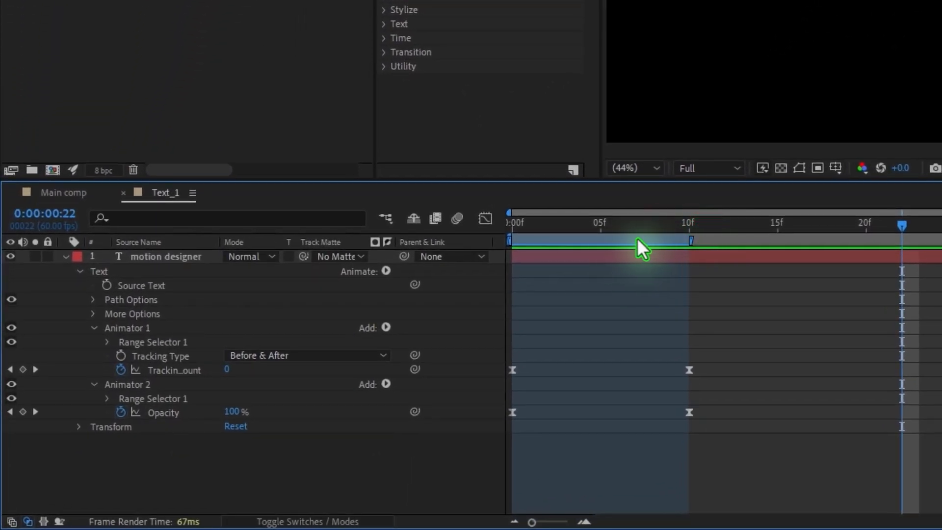
pyautogui.moveTo(634, 233); pyautogui.dragTo(619, 246)
pyautogui.moveTo(772, 342); pyautogui.dragTo(494, 452)
pyautogui.press('k')
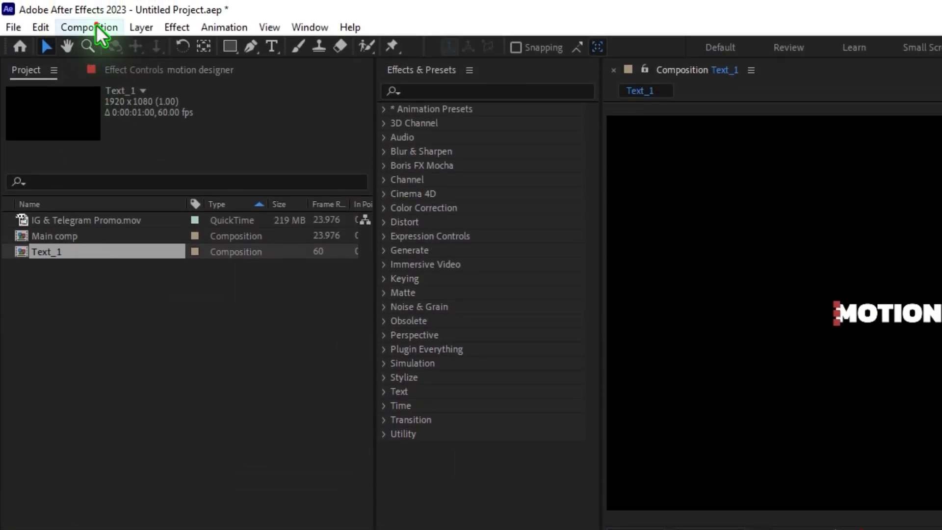
# Step: Create a Responsive Design – Time outro region in the Text_1 composition
pyautogui.click(93, 27)
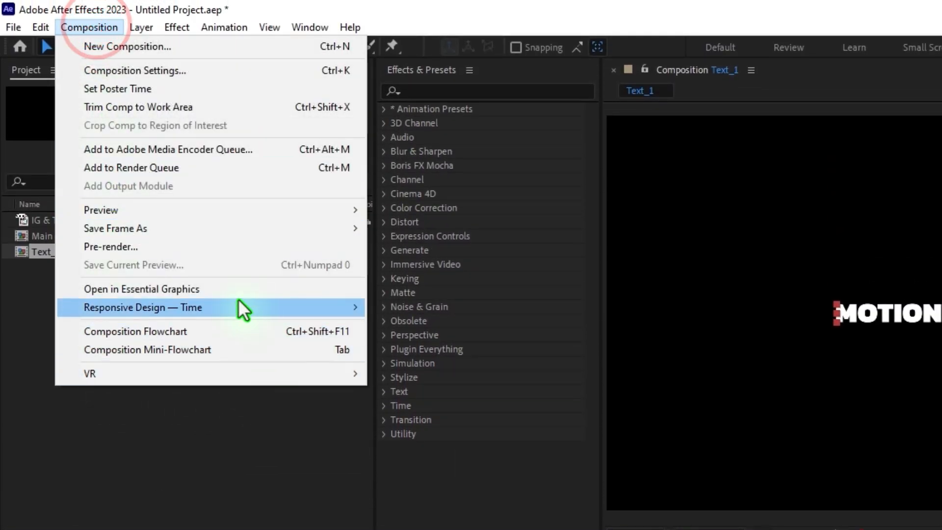
pyautogui.click(213, 303)
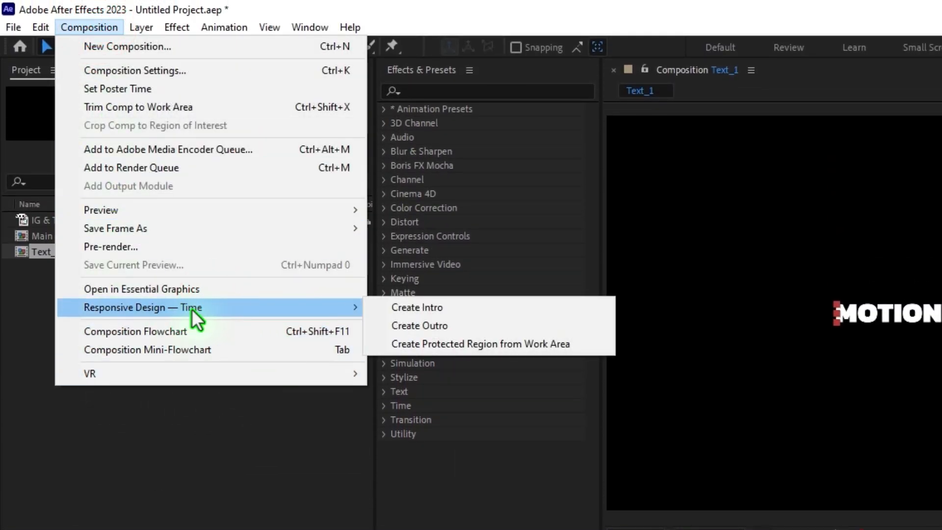
pyautogui.click(523, 332)
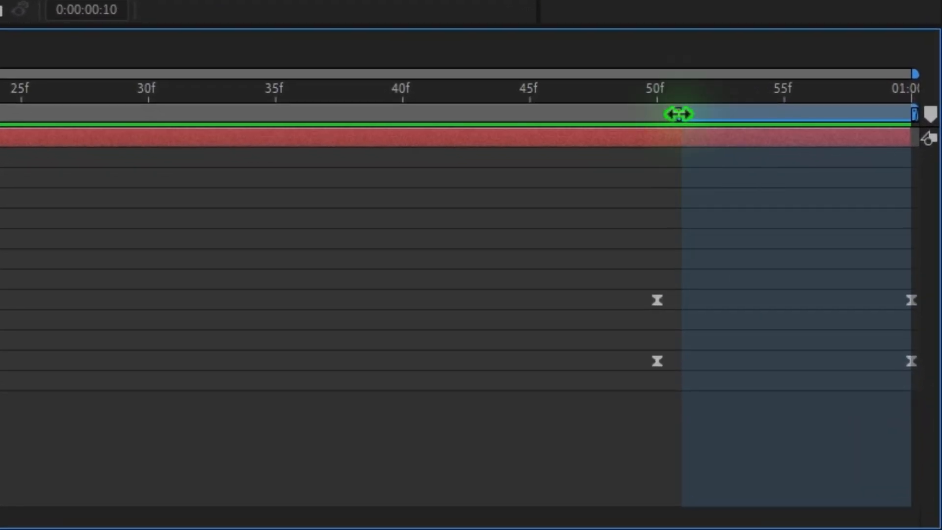
# Step: Fit the protected outro region to the closing keyframes, from frame 50 to the composition's end at 1 second
pyautogui.moveTo(678, 114); pyautogui.dragTo(657, 117)
pyautogui.click(442, 201)
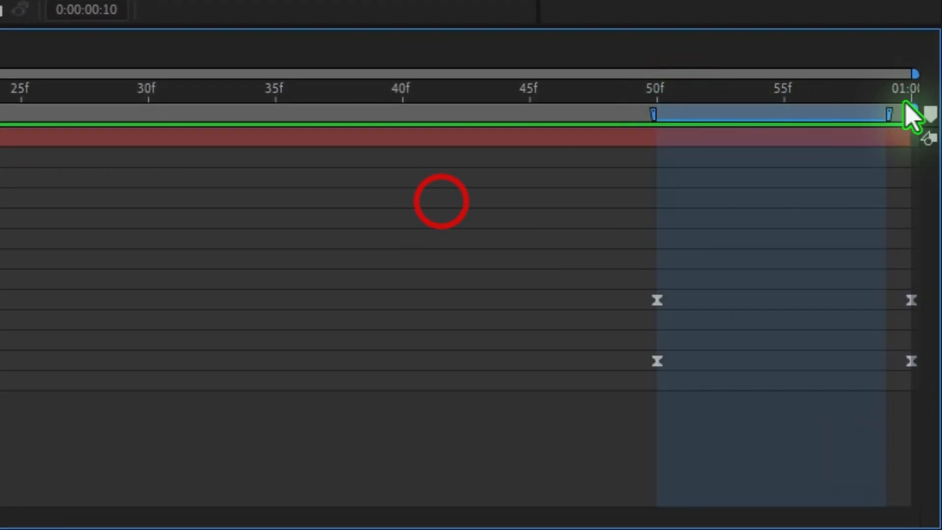
pyautogui.moveTo(889, 114); pyautogui.dragTo(911, 114)
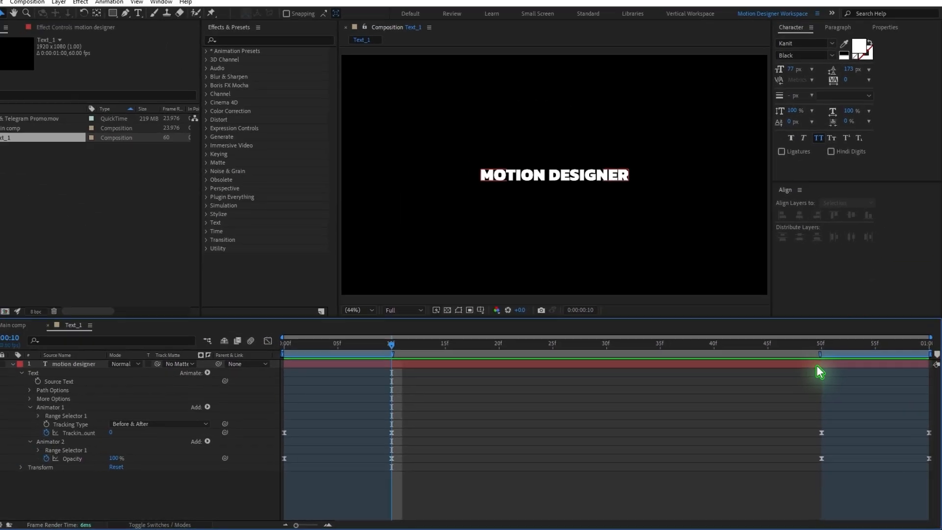
pyautogui.moveTo(831, 347); pyautogui.dragTo(872, 348)
pyautogui.click(544, 415)
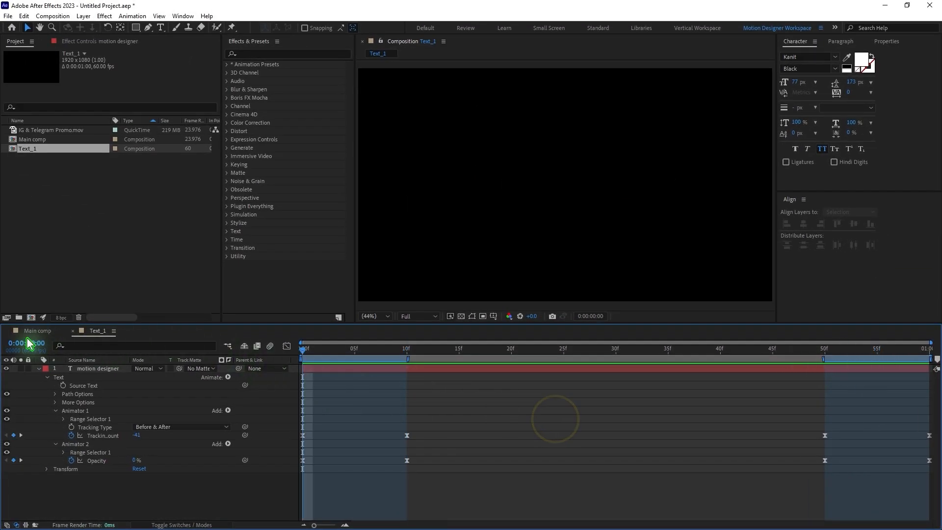
# Step: Place the Text_1 composition above the footage layer in Main comp
pyautogui.click(29, 332)
pyautogui.click(21, 146)
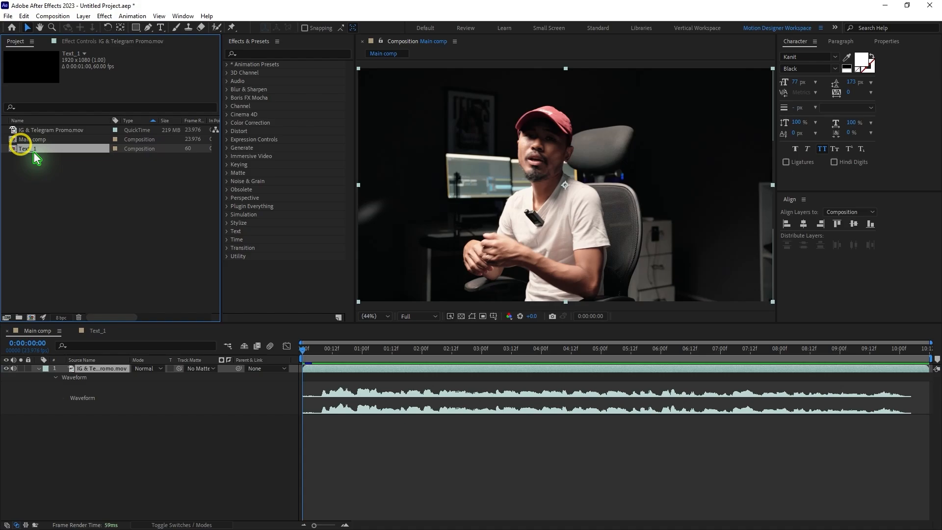
pyautogui.moveTo(35, 154); pyautogui.dragTo(133, 371)
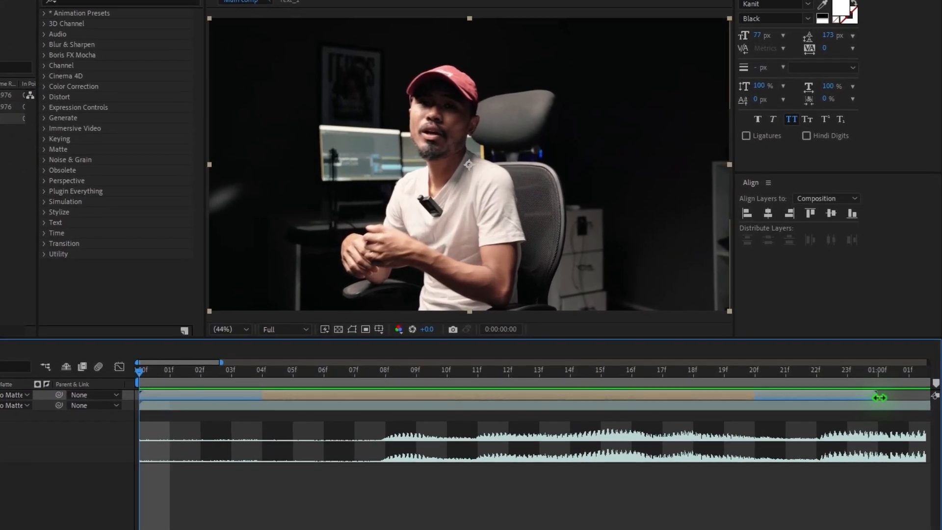
# Step: Shorten the Text_1 layer in Main comp so that it ends at frame 12
pyautogui.moveTo(891, 369); pyautogui.dragTo(765, 375)
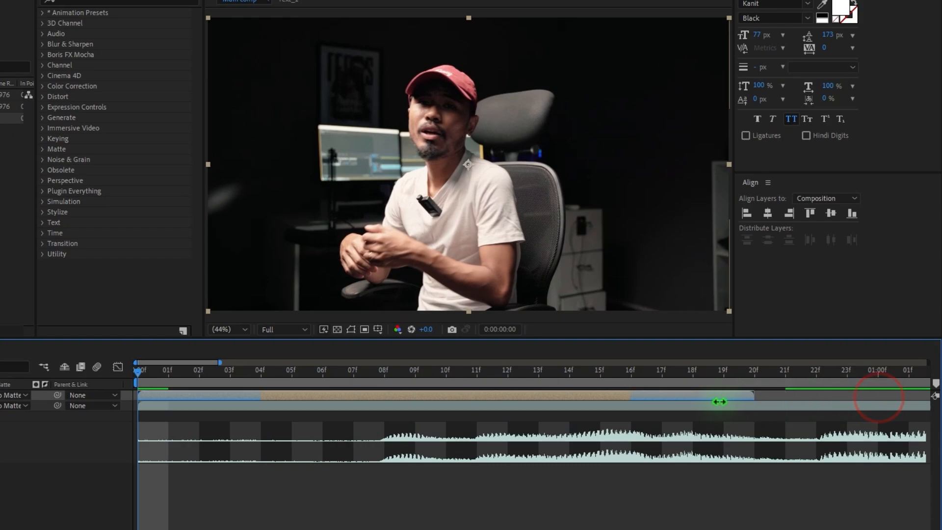
pyautogui.moveTo(720, 401); pyautogui.dragTo(626, 400)
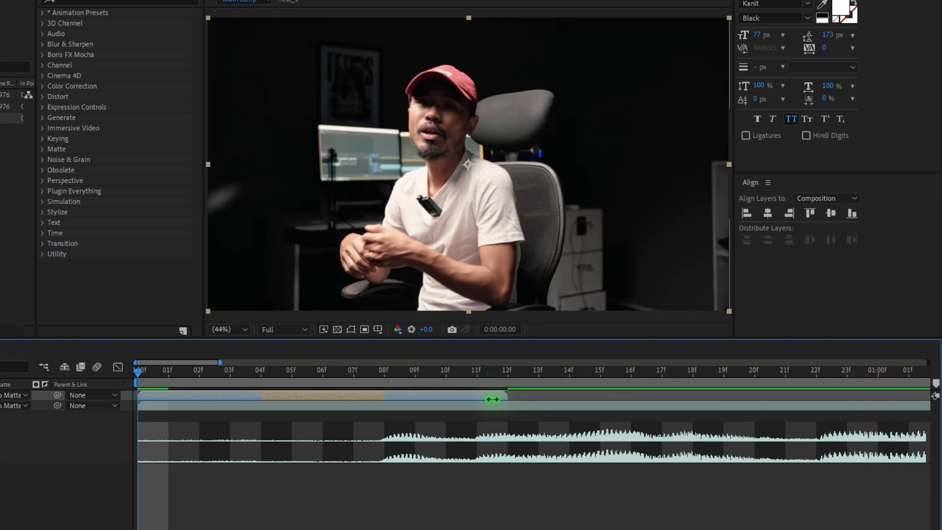
pyautogui.click(334, 513)
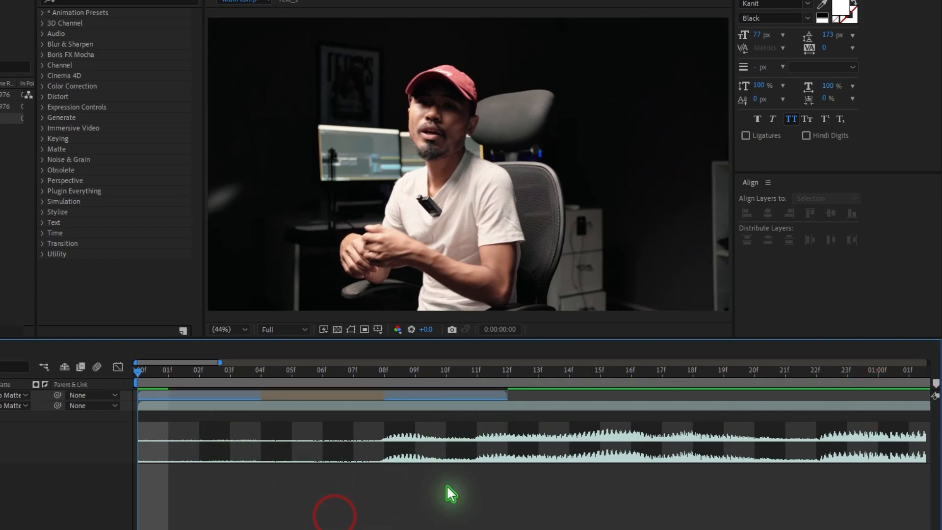
# Step: Preview the shortened Text_1 layer over the footage and scrub through its opening frames
pyautogui.press('space')
pyautogui.moveTo(290, 377); pyautogui.dragTo(178, 415)
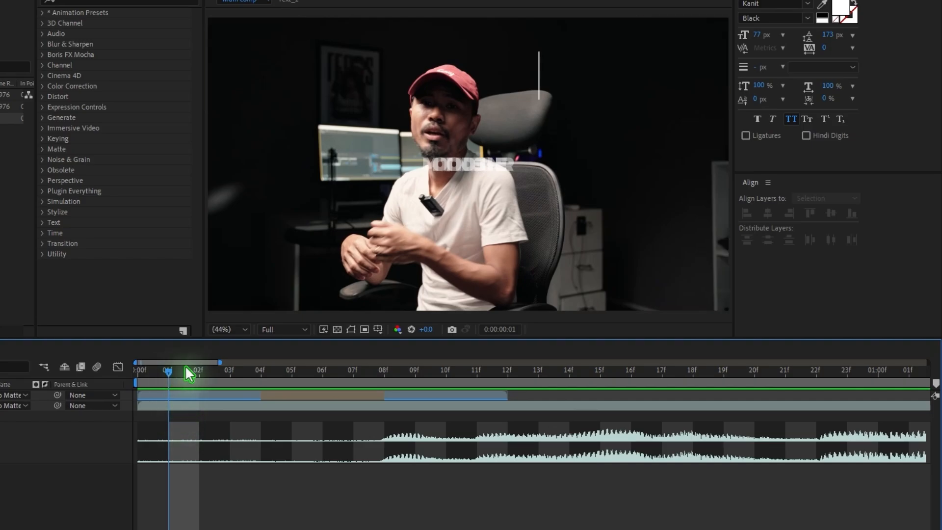
pyautogui.click(302, 376)
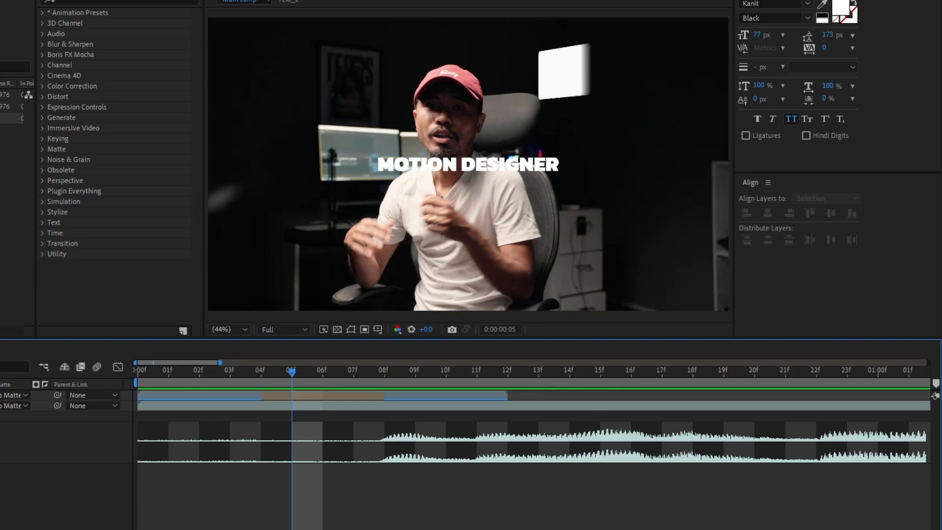
# Step: Duplicate the Text_1 composition in the project
pyautogui.click(10, 206)
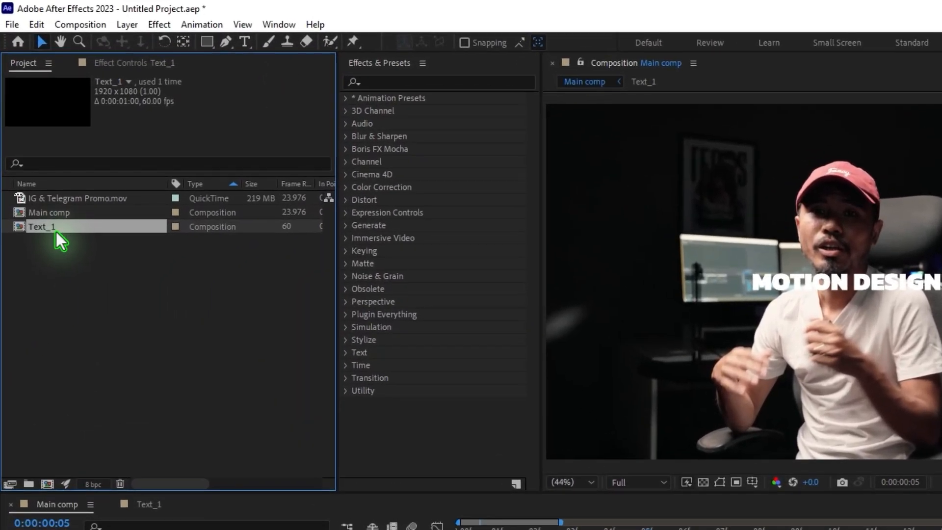
pyautogui.hotkey('ctrl', 'd')
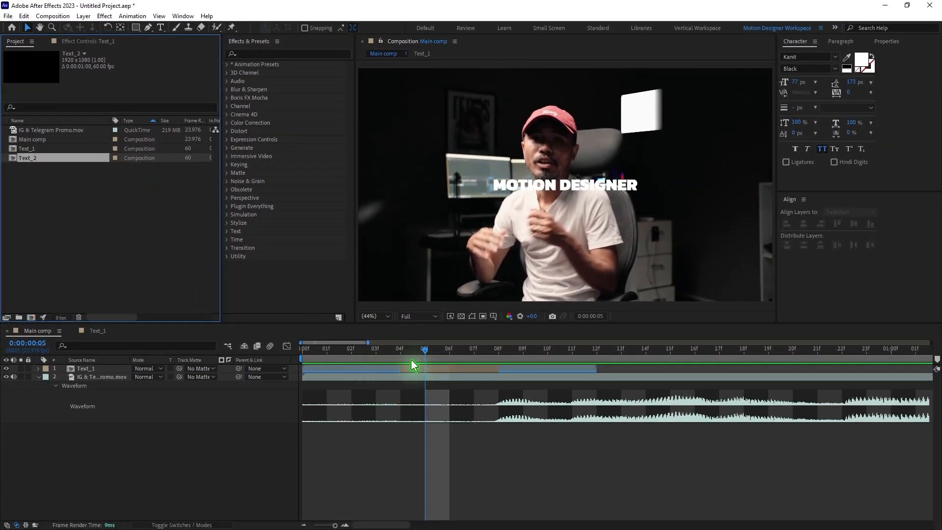
# Step: Play Main comp from the start to examine how the speech lines up with the footage's audio waveform
pyautogui.click(110, 380)
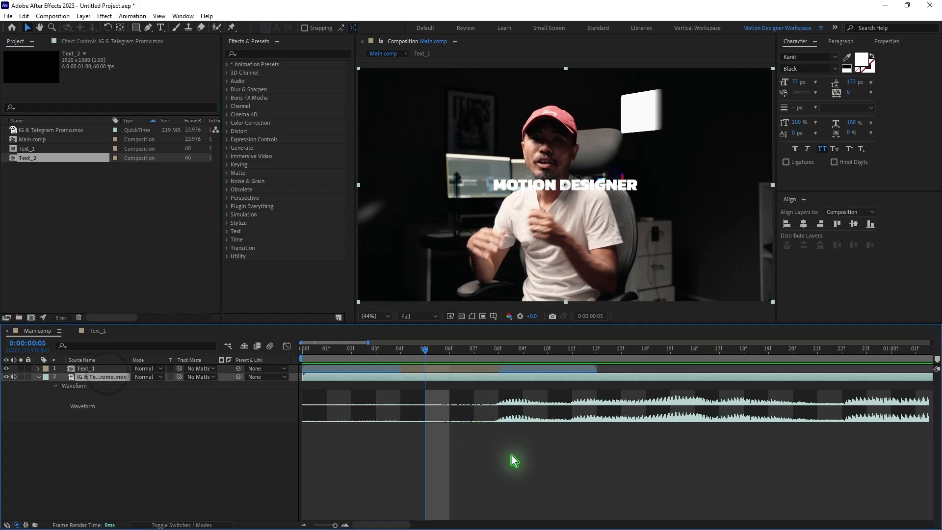
pyautogui.scroll(-2, 511, 455)
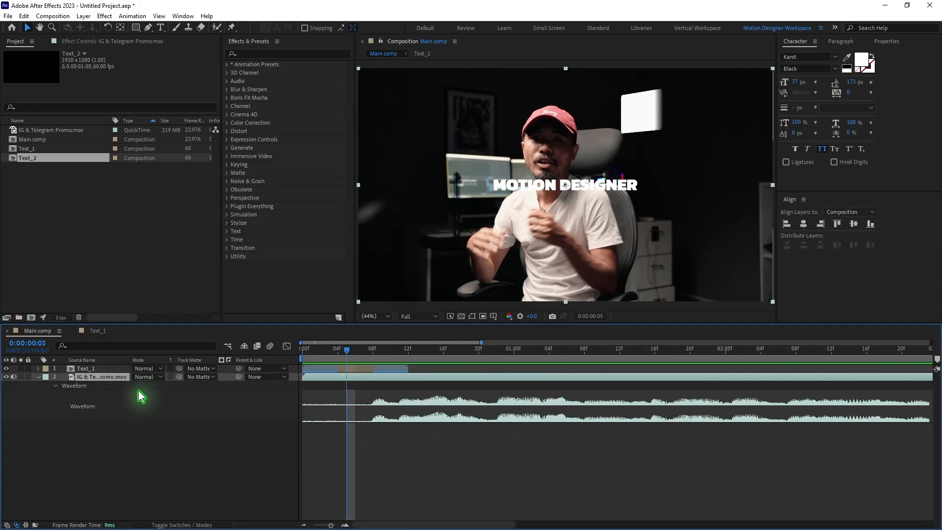
pyautogui.press('l')
pyautogui.press('l')
pyautogui.press('l')
pyautogui.press('l')
pyautogui.moveTo(331, 351); pyautogui.dragTo(240, 365)
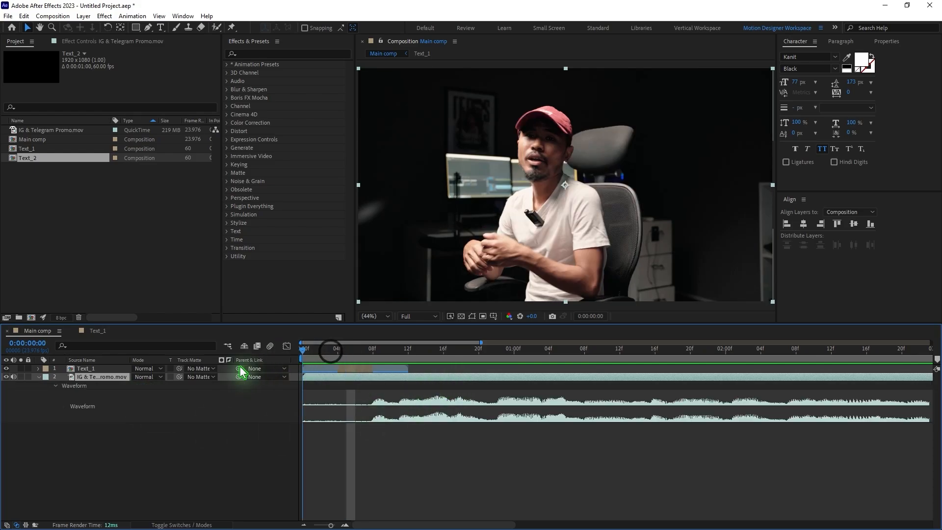
pyautogui.press('space')
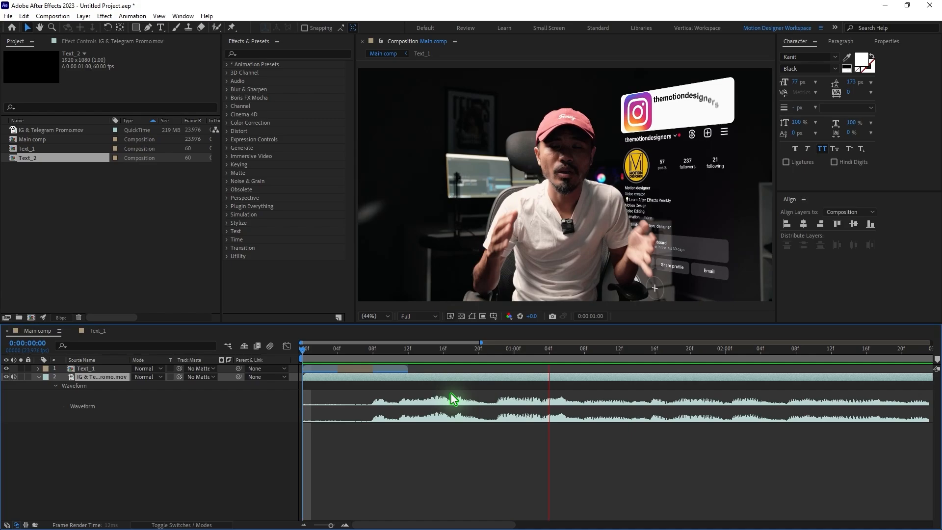
# Step: Shift the Text_1 layer to start at about frame 5 and replace its text with "if"
pyautogui.moveTo(339, 353); pyautogui.dragTo(401, 375)
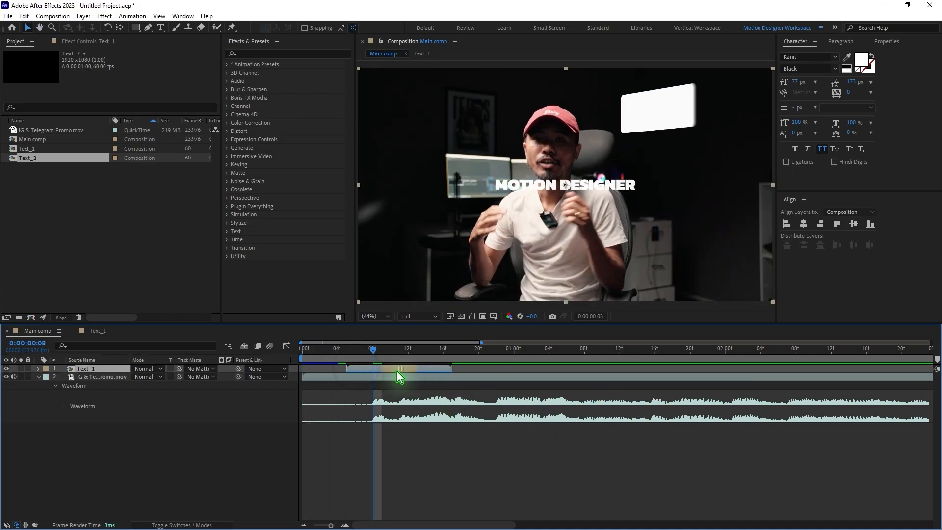
pyautogui.doubleClick(399, 369)
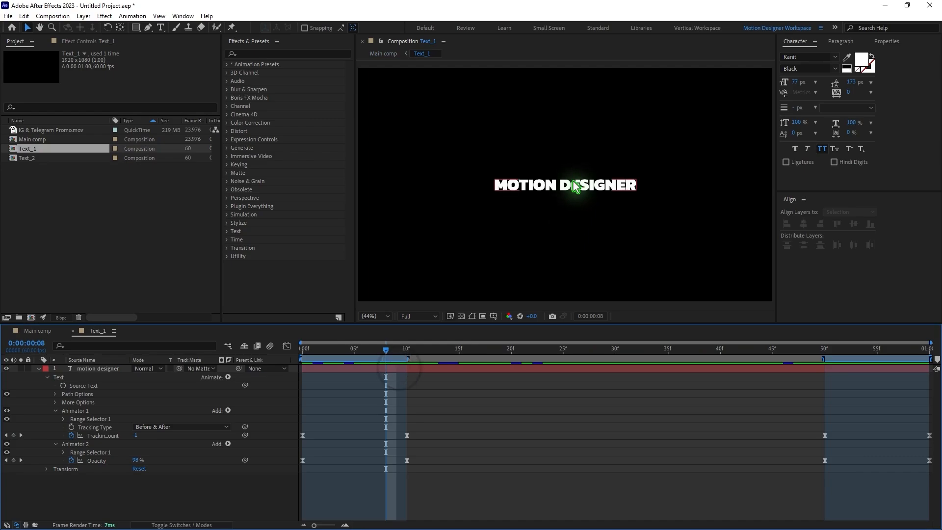
pyautogui.doubleClick(572, 183)
pyautogui.write('if')
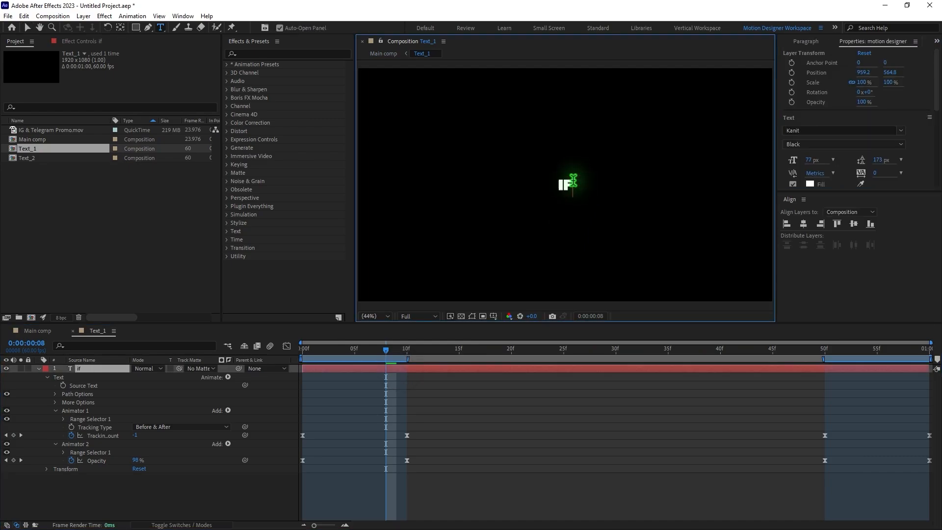
# Step: Preview the "if" caption in Main comp and shorten the Text_1 layer to end at about frame 14
pyautogui.click(31, 330)
pyautogui.click(331, 351)
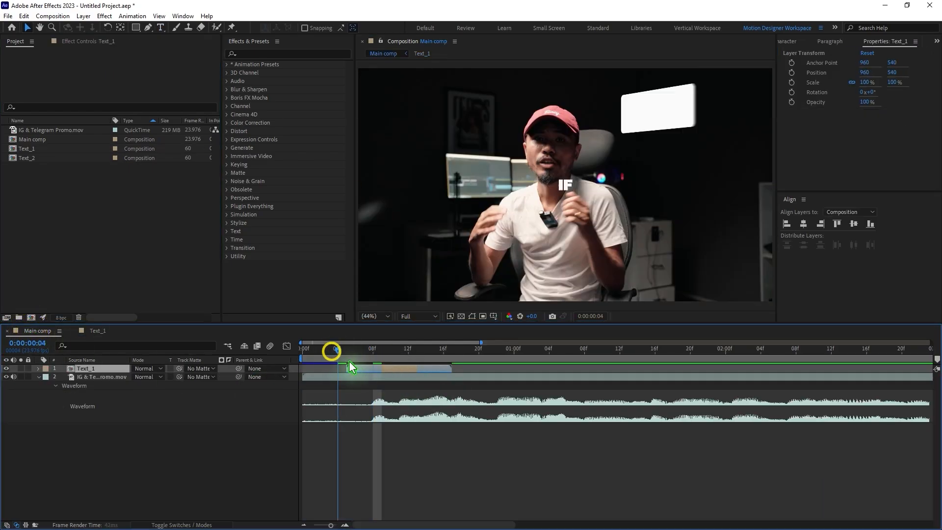
pyautogui.press('space')
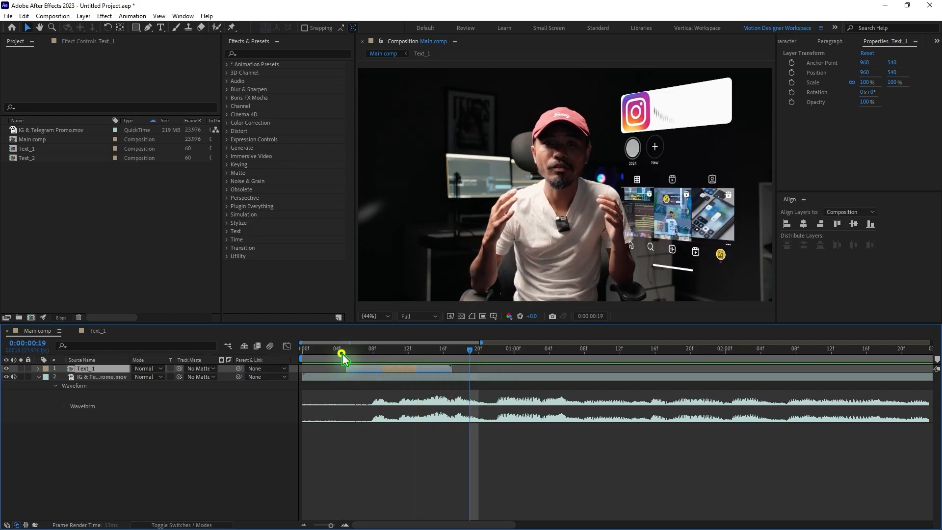
pyautogui.click(341, 353)
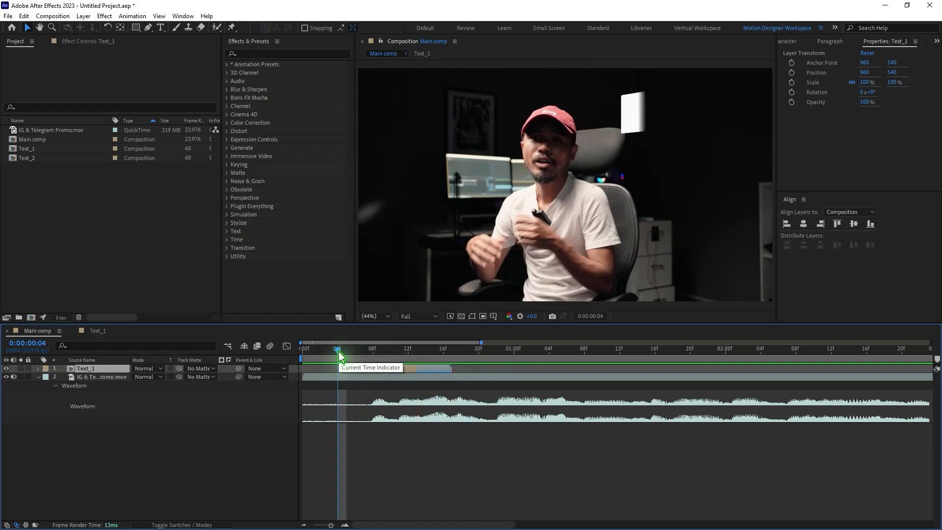
pyautogui.moveTo(338, 349); pyautogui.dragTo(400, 374)
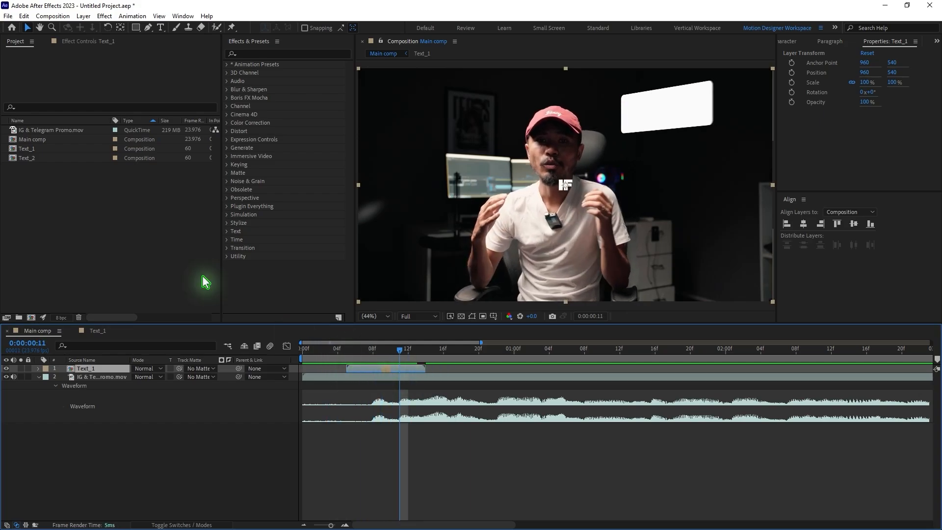
# Step: Add Text_2 above Text_1 in Main comp, starting at about frame 9 and trimmed to end at about frame 20
pyautogui.click(39, 186)
pyautogui.click(26, 158)
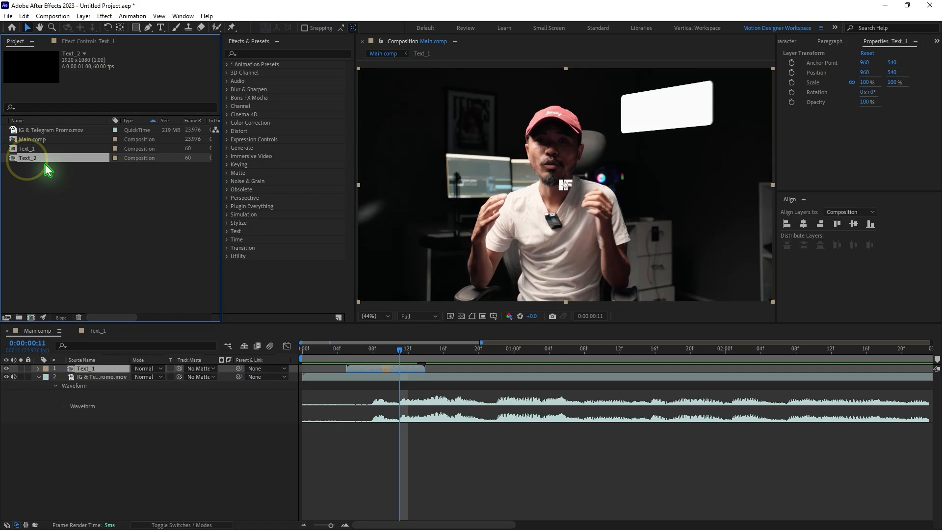
pyautogui.moveTo(44, 158); pyautogui.dragTo(386, 368)
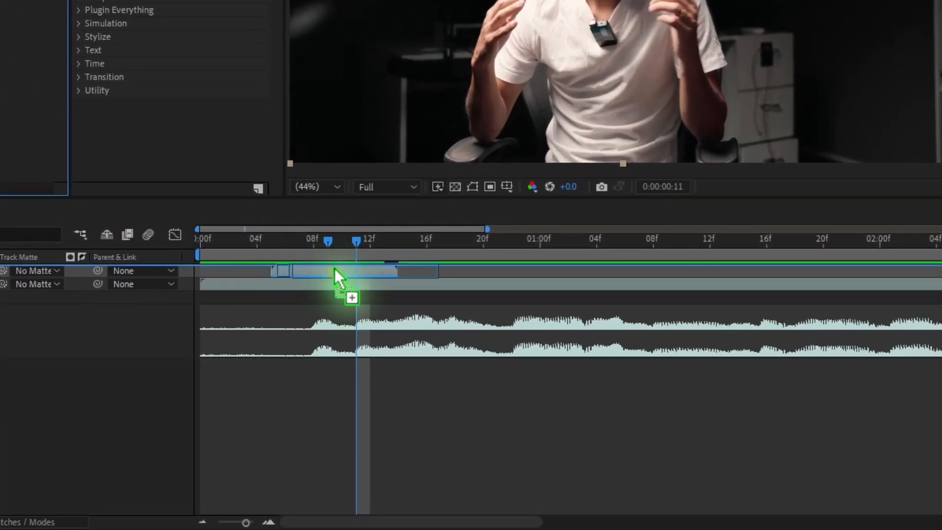
pyautogui.moveTo(334, 269); pyautogui.dragTo(336, 269)
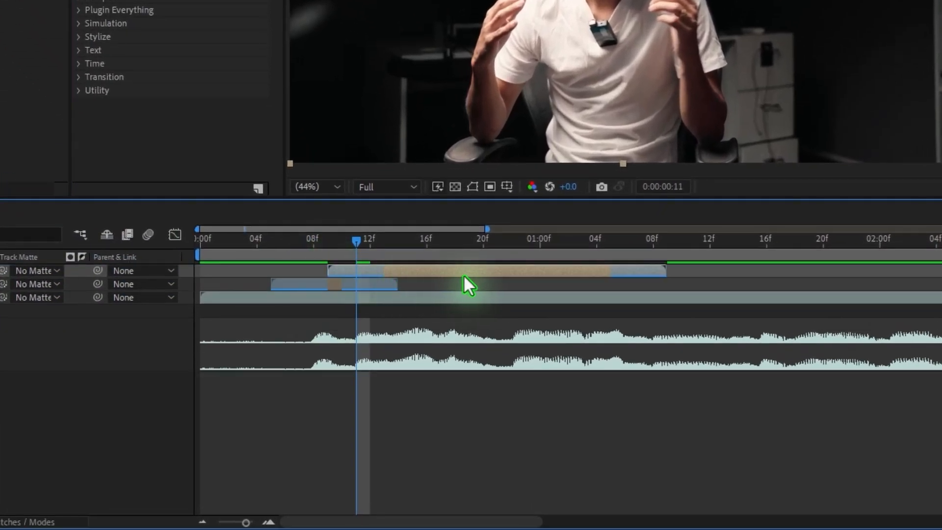
pyautogui.moveTo(666, 273); pyautogui.dragTo(482, 269)
# Step: Replace the text in the Text_2 composition with "you" and return to Main comp
pyautogui.doubleClick(400, 269)
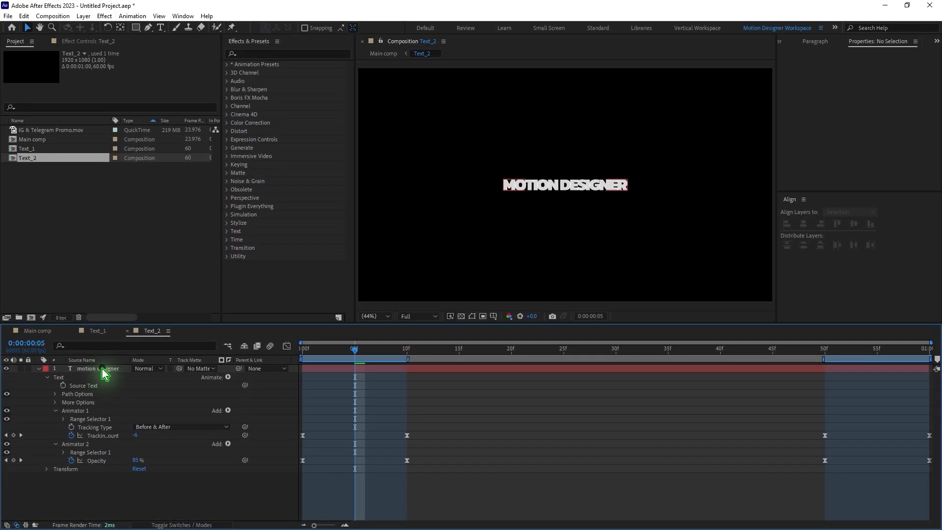
pyautogui.click(103, 371)
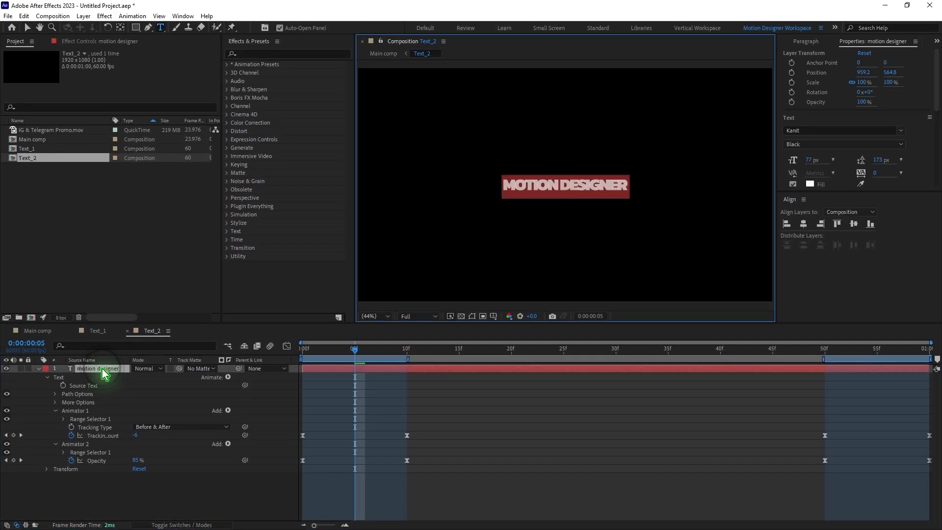
pyautogui.write('yo')
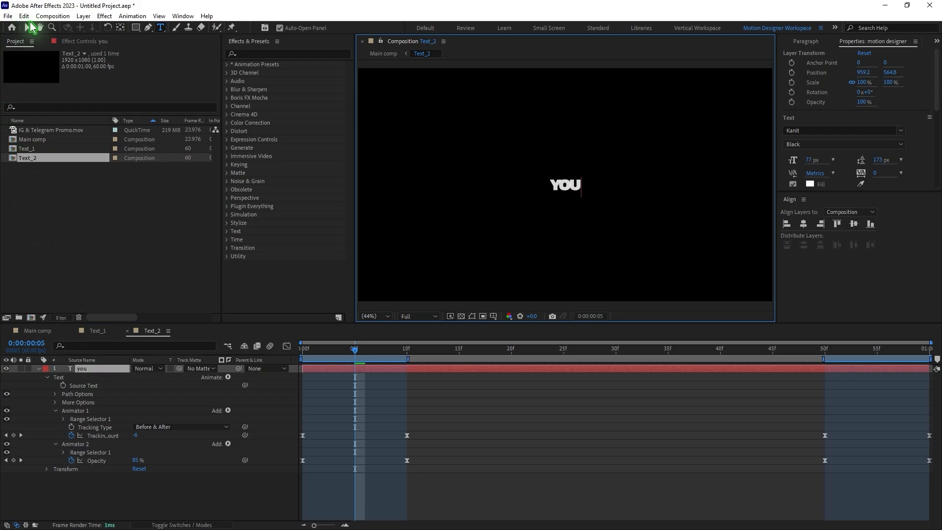
pyautogui.click(27, 28)
pyautogui.click(38, 336)
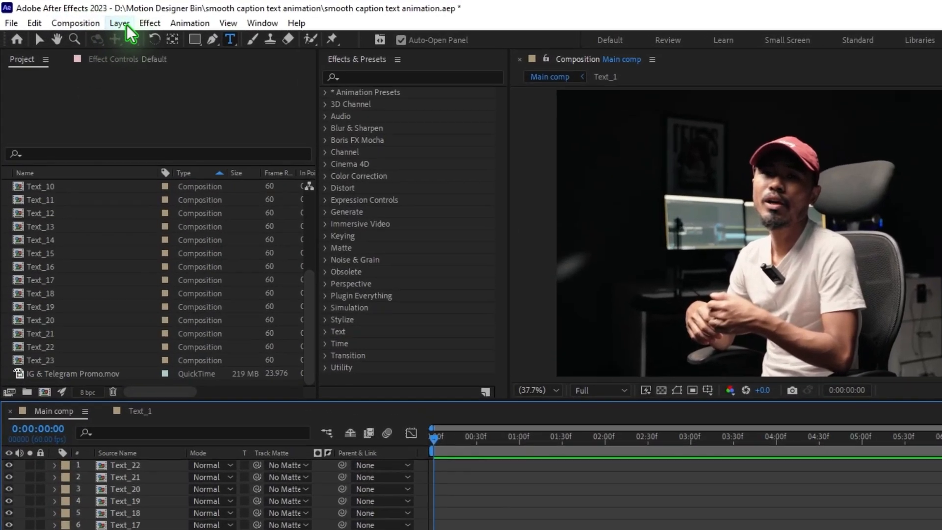
# Step: Add a new adjustment layer above all the text layers in Main comp
pyautogui.click(83, 16)
pyautogui.click(96, 28)
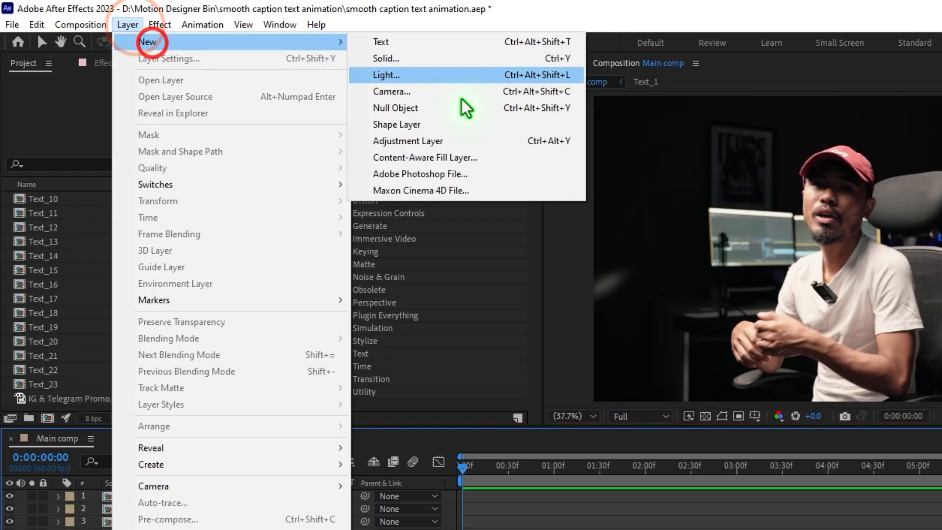
pyautogui.click(449, 142)
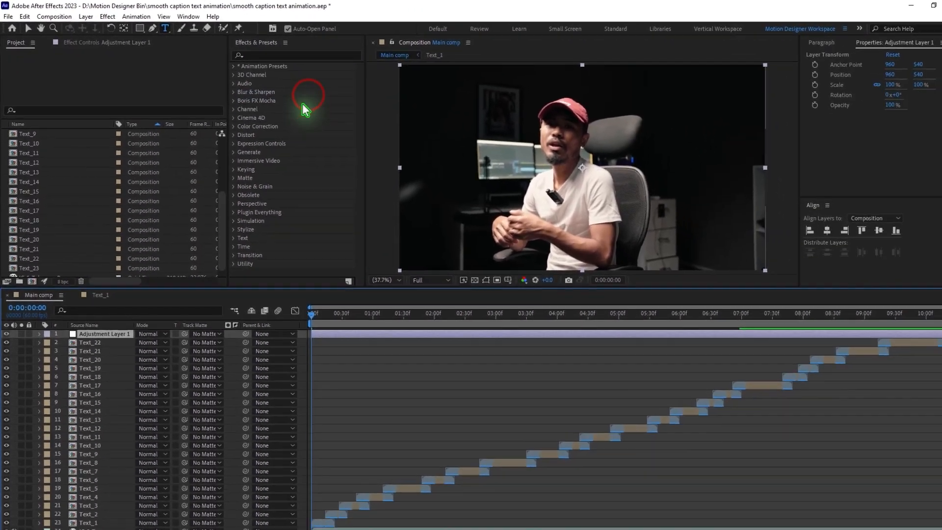
# Step: Pre-compose the adjustment layer and all text layers of Main comp into a composition named "Captions" and open it
pyautogui.click(87, 467)
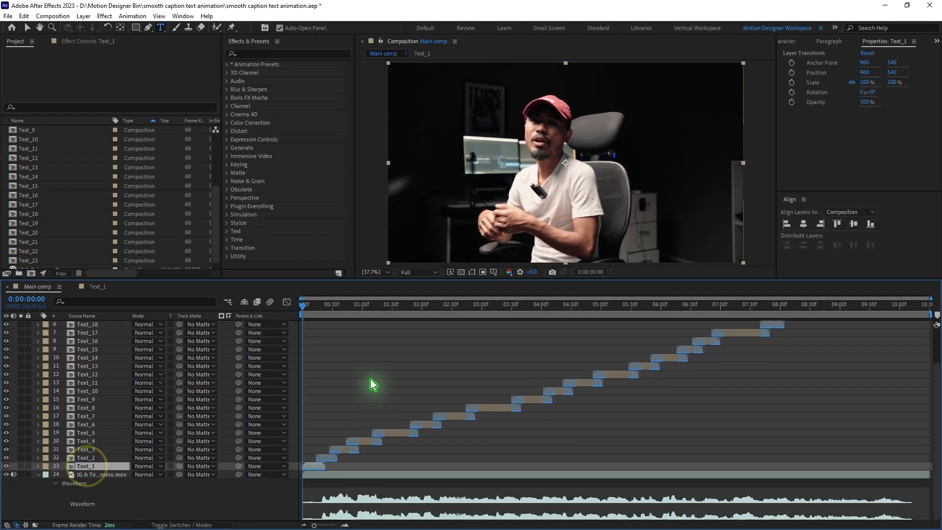
pyautogui.scroll(3, 365, 385)
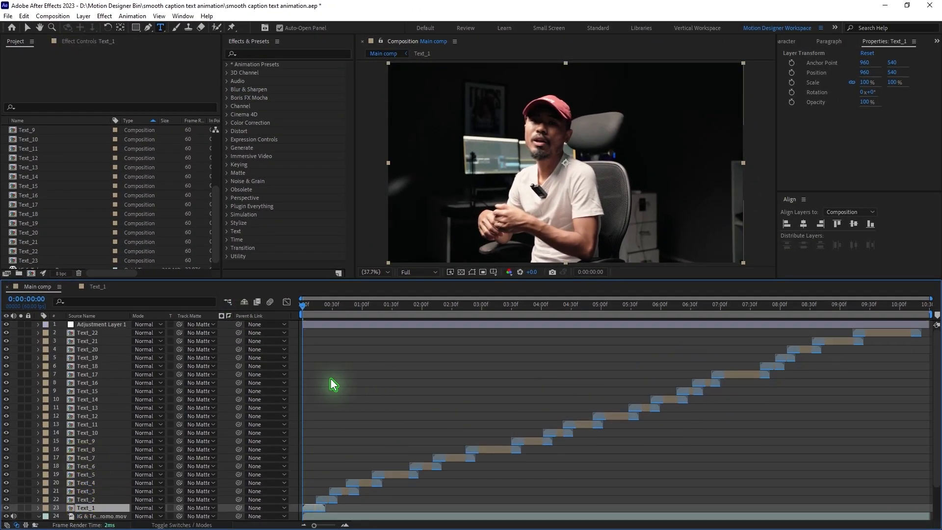
pyautogui.keyDown('shift'); pyautogui.click(99, 325); pyautogui.keyUp('shift')
pyautogui.scroll(-3, 231, 491)
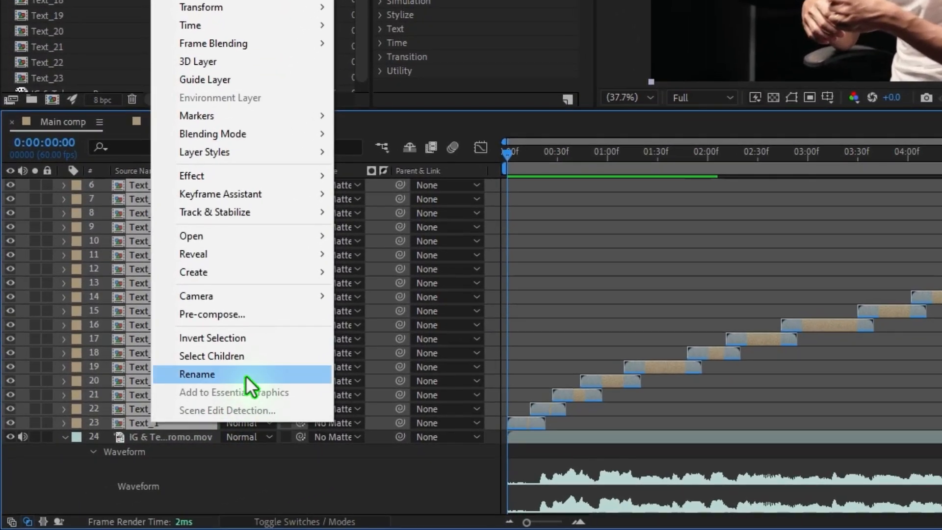
pyautogui.click(198, 343)
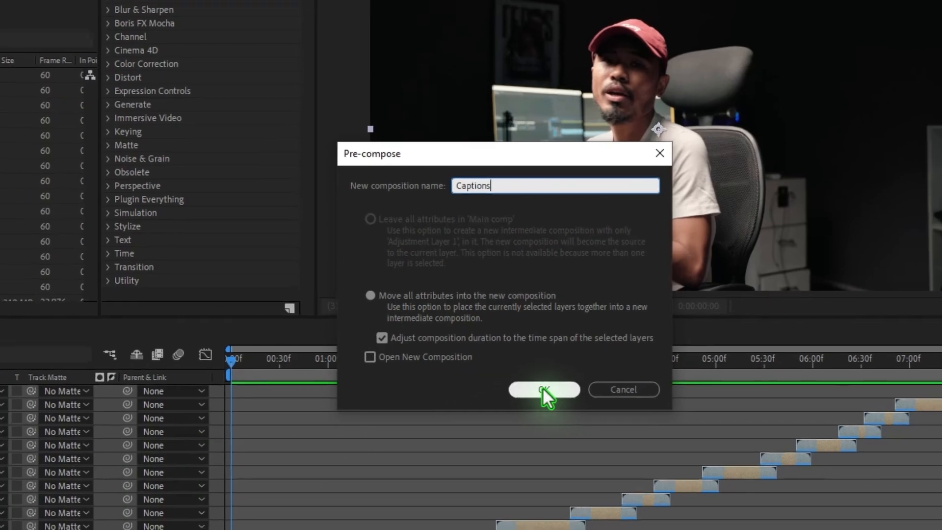
pyautogui.click(545, 394)
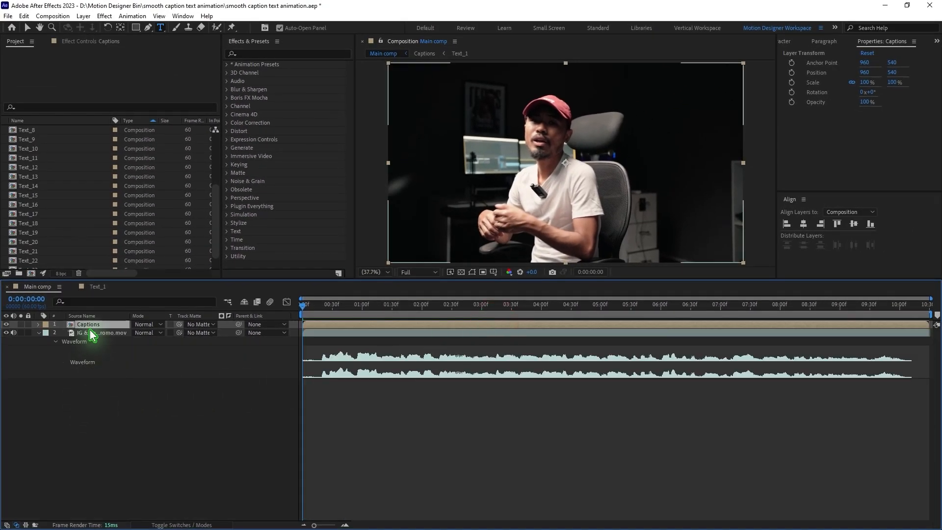
pyautogui.doubleClick(93, 325)
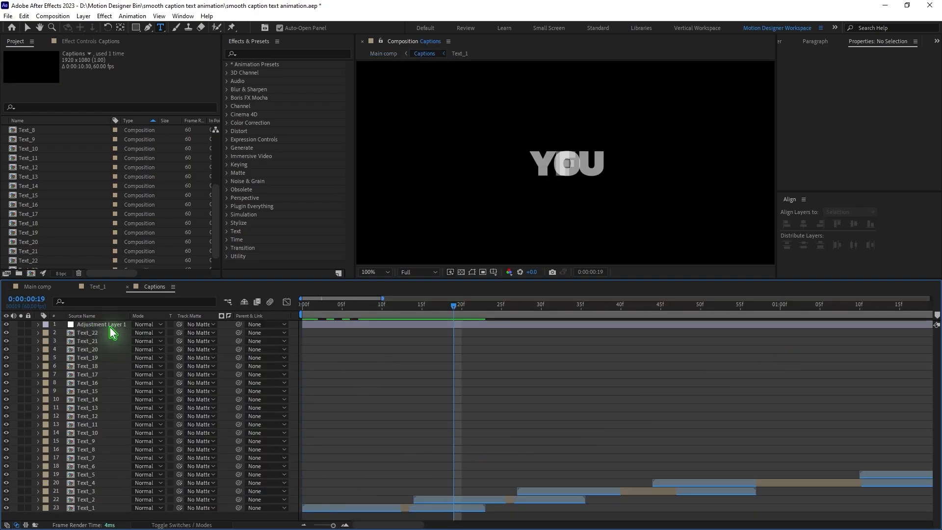
# Step: Find the Directional Blur effect and apply it to Adjustment Layer 1 in the Captions composition
pyautogui.click(110, 326)
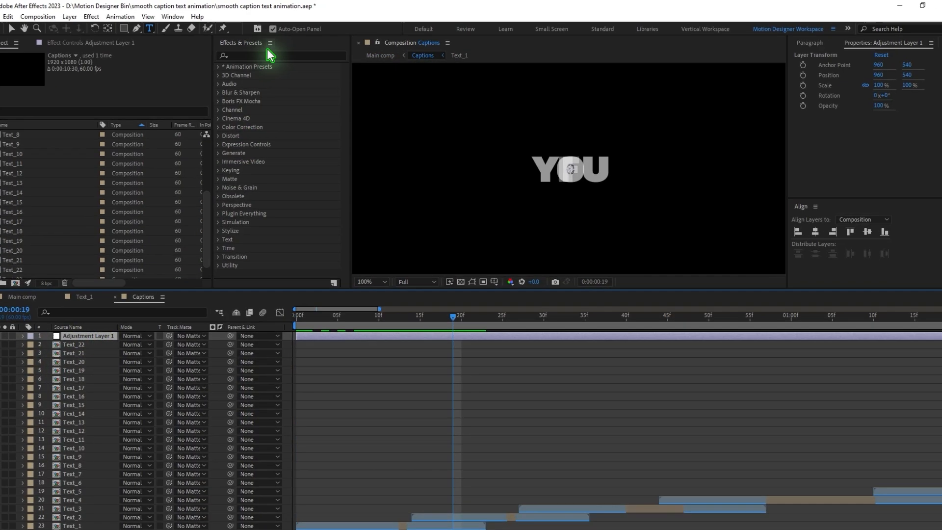
pyautogui.click(272, 53)
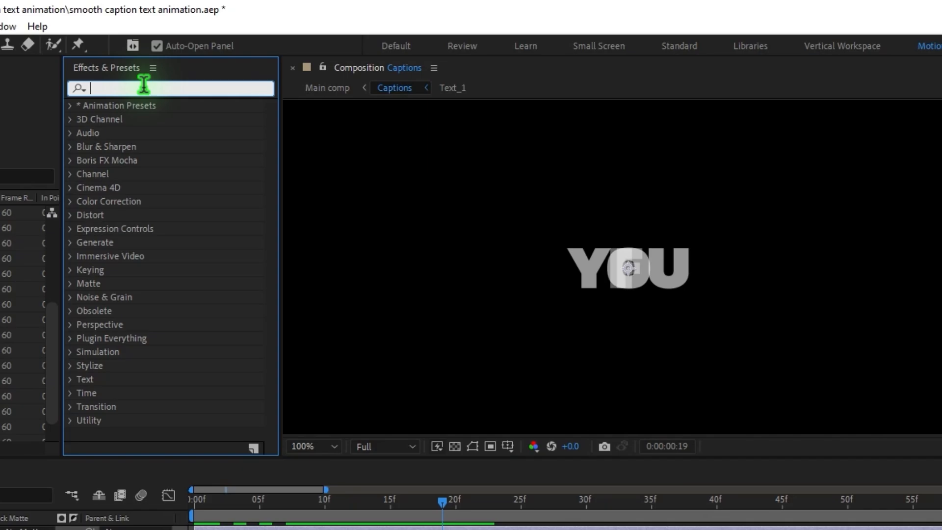
pyautogui.write('direc')
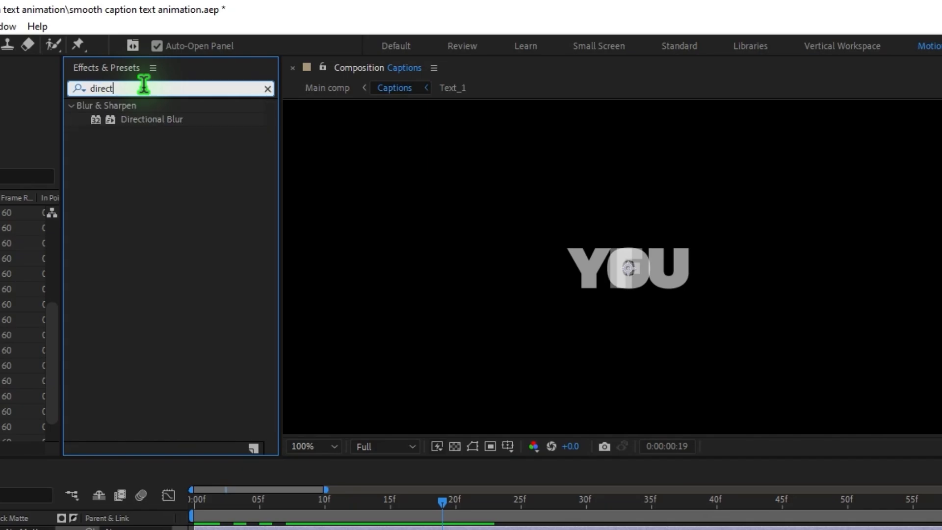
pyautogui.write('t')
pyautogui.moveTo(151, 119); pyautogui.dragTo(140, 330)
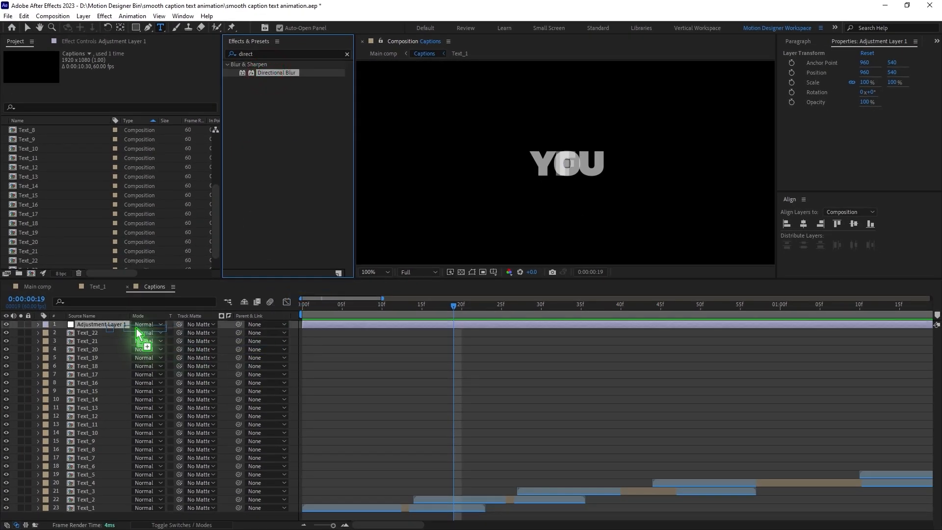
pyautogui.press('v')
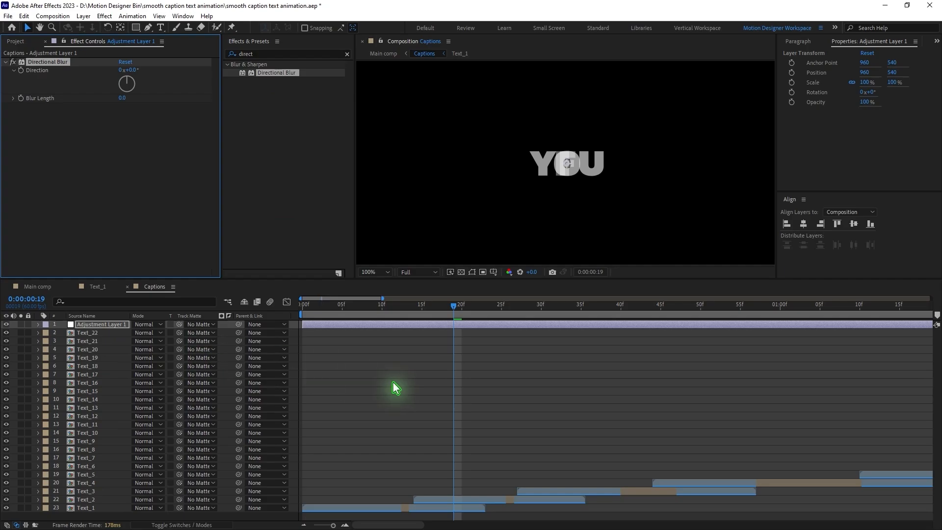
# Step: Examine the transition where the Text_1 and Text_2 layers overlap, between about frames 12 and 19
pyautogui.click(409, 315)
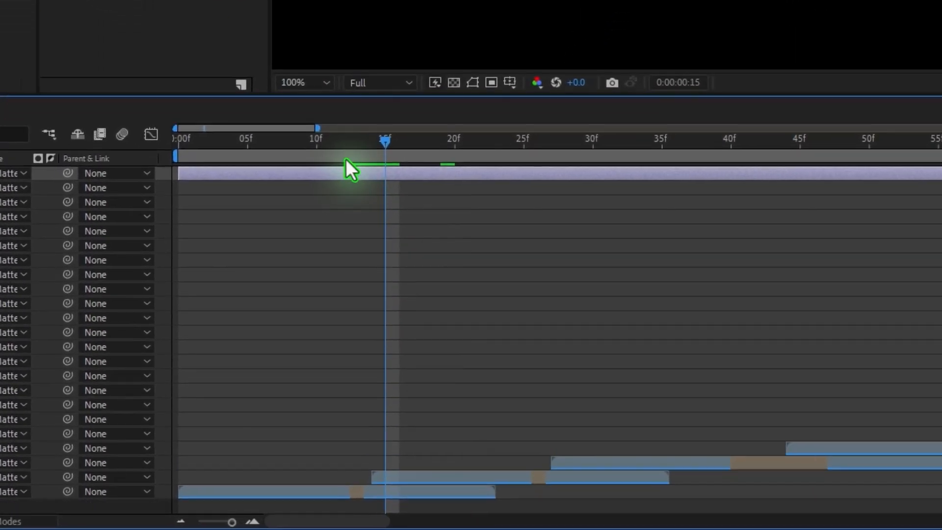
pyautogui.click(384, 423)
pyautogui.click(428, 397)
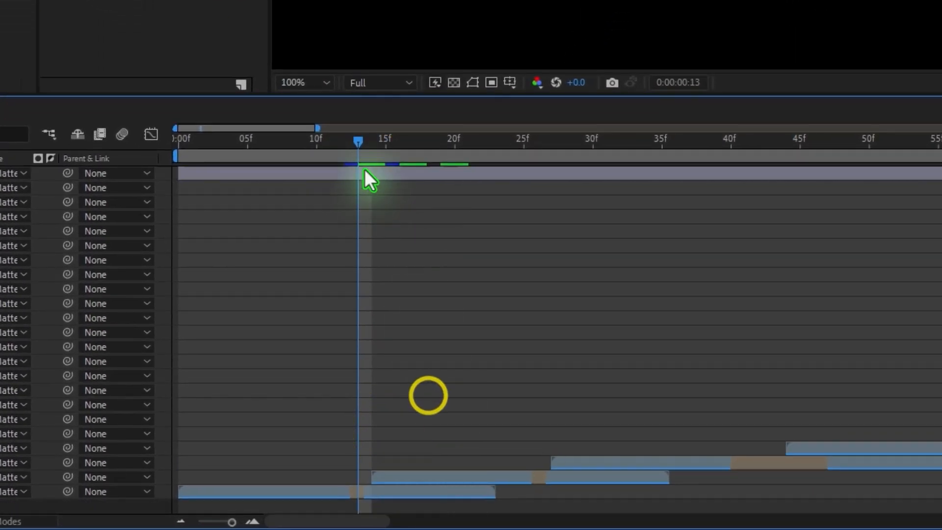
pyautogui.click(364, 143)
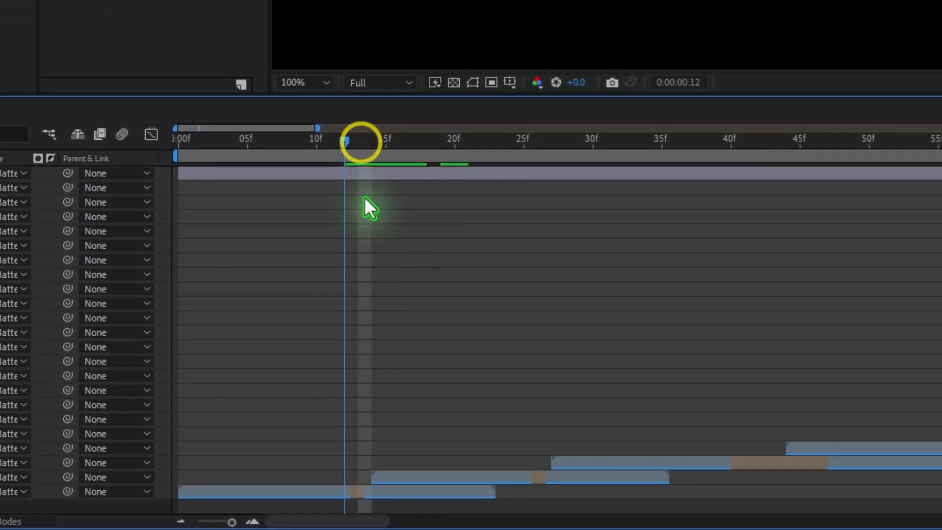
pyautogui.click(449, 478)
pyautogui.click(447, 491)
pyautogui.click(456, 474)
pyautogui.click(450, 492)
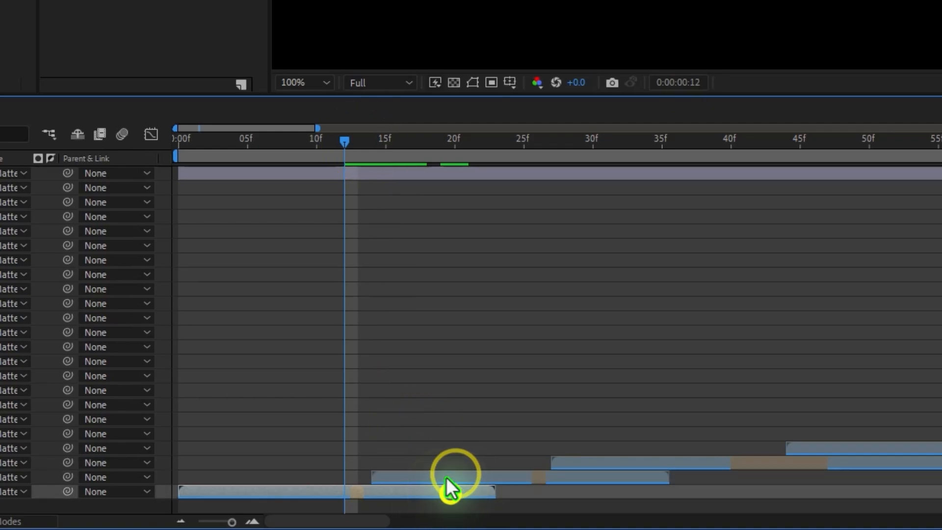
pyautogui.click(445, 476)
# Step: Start animating the Directional Blur's Blur Length with a keyframe of 0 at frame 14, where Text_2 begins
pyautogui.moveTo(349, 142); pyautogui.dragTo(365, 176)
pyautogui.moveTo(355, 143); pyautogui.dragTo(382, 464)
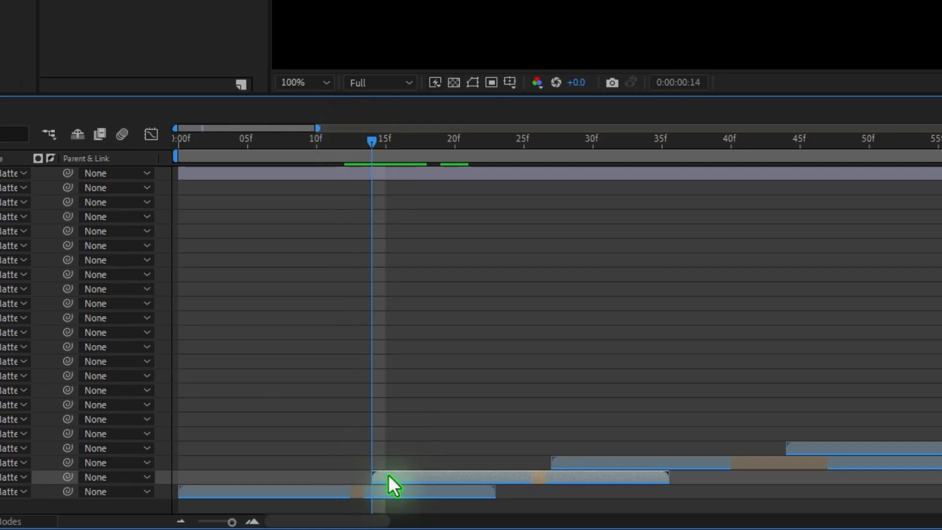
pyautogui.click(286, 170)
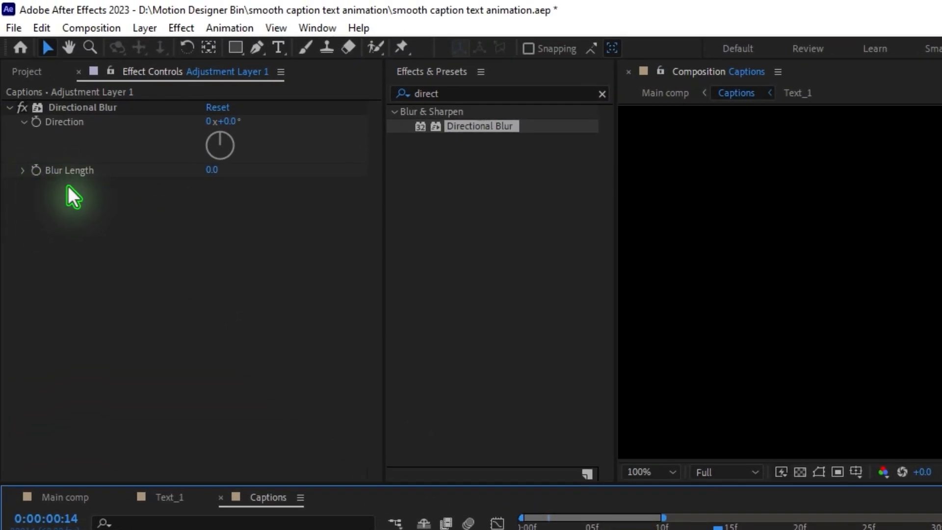
pyautogui.click(35, 171)
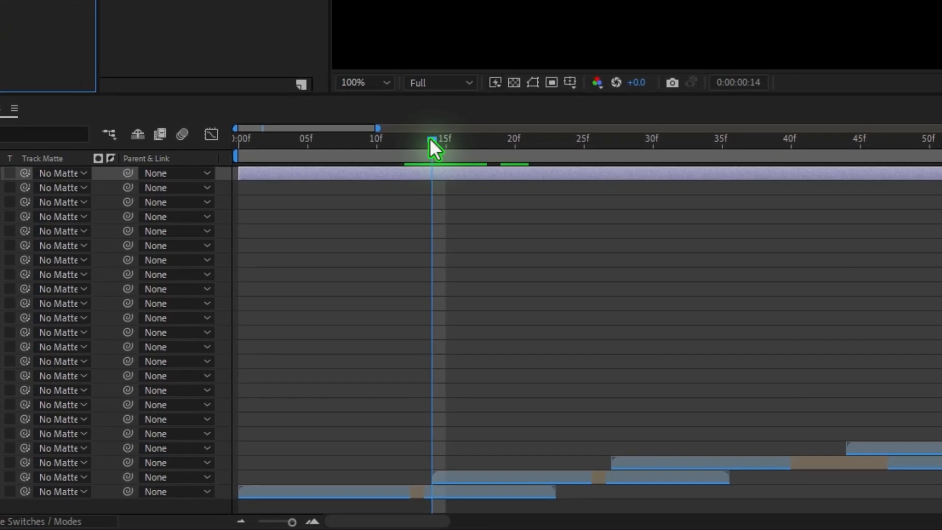
# Step: Keyframe Blur Length at 30 on frame 19, midway through the overlap, and set the blur Direction to 90°
pyautogui.moveTo(429, 138); pyautogui.dragTo(489, 166)
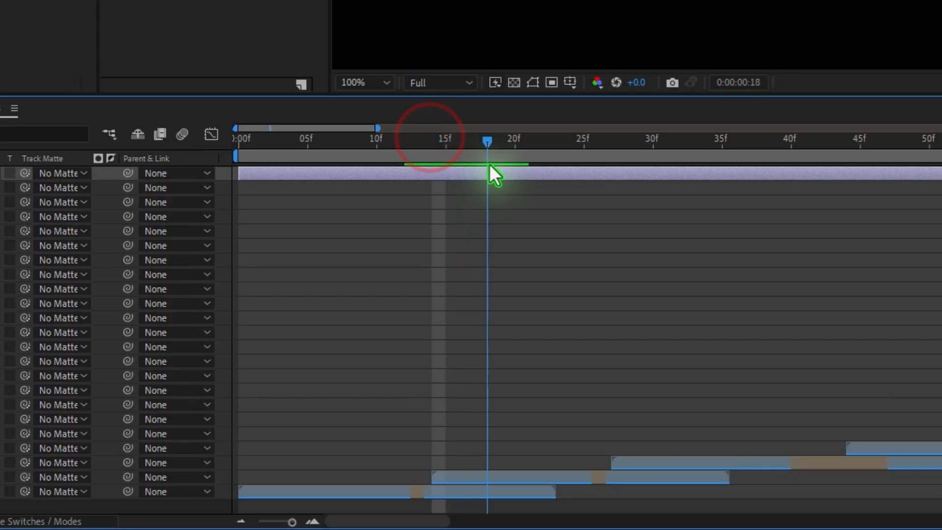
pyautogui.click(488, 144)
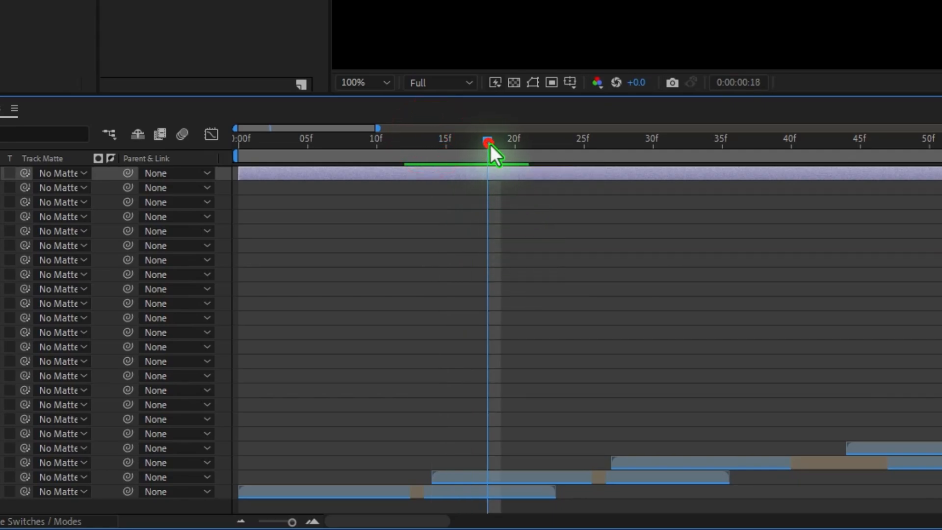
pyautogui.moveTo(490, 144)
pyautogui.mouseDown()
pyautogui.moveTo(488, 157)
pyautogui.moveTo(501, 147)
pyautogui.mouseUp()
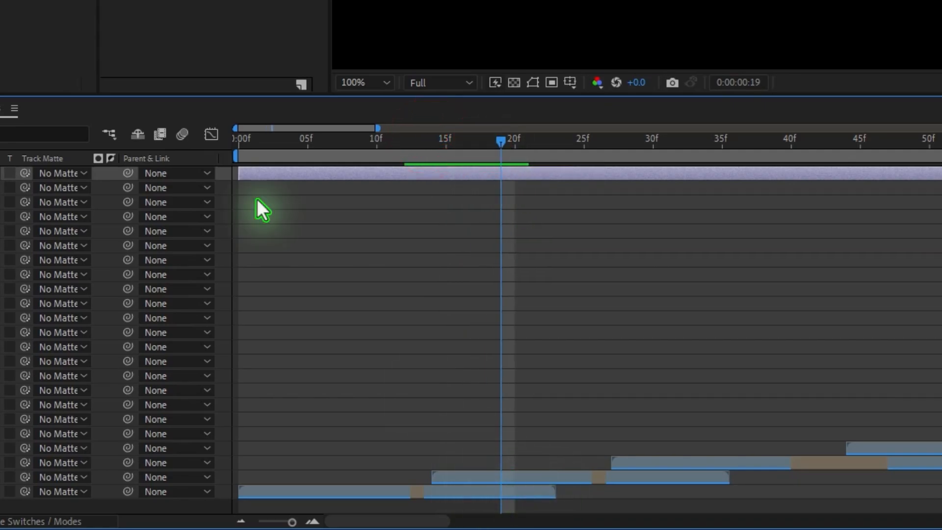
pyautogui.moveTo(184, 129); pyautogui.dragTo(264, 143)
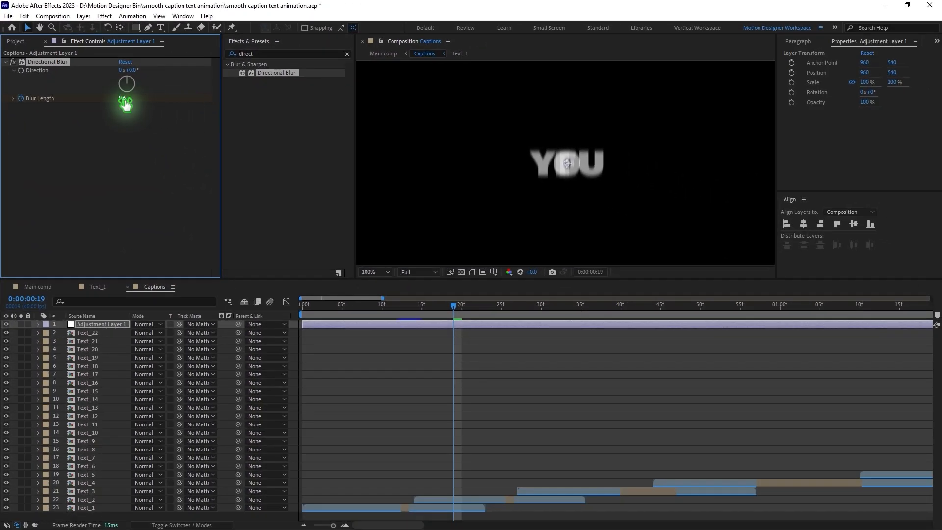
pyautogui.write('30')
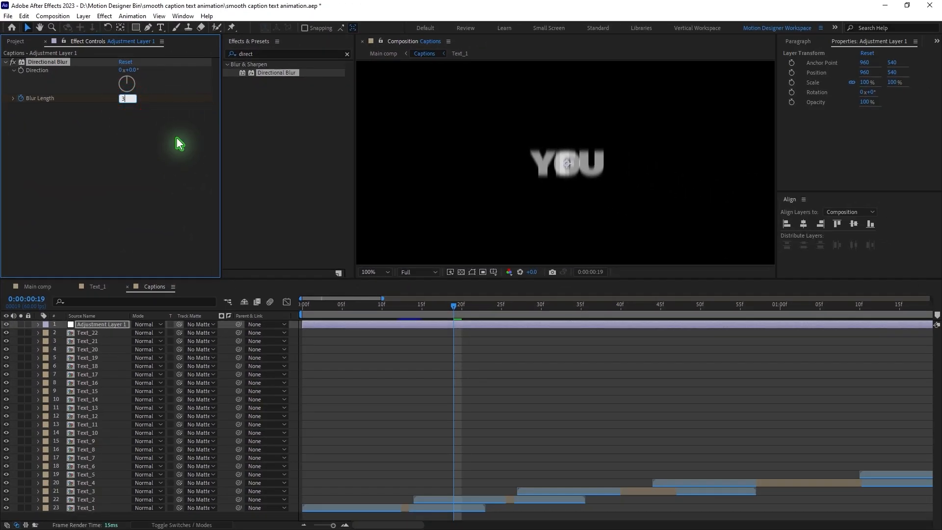
pyautogui.press('Return')
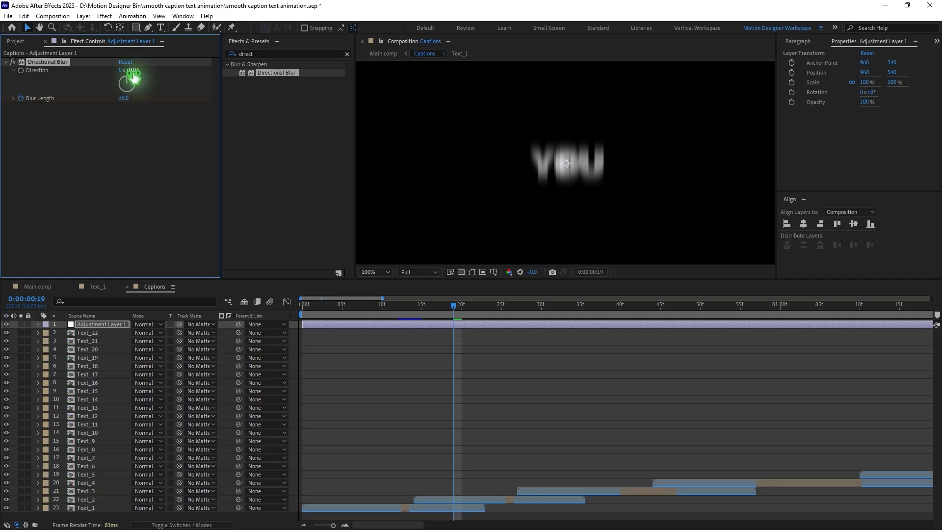
pyautogui.moveTo(133, 70); pyautogui.dragTo(138, 70)
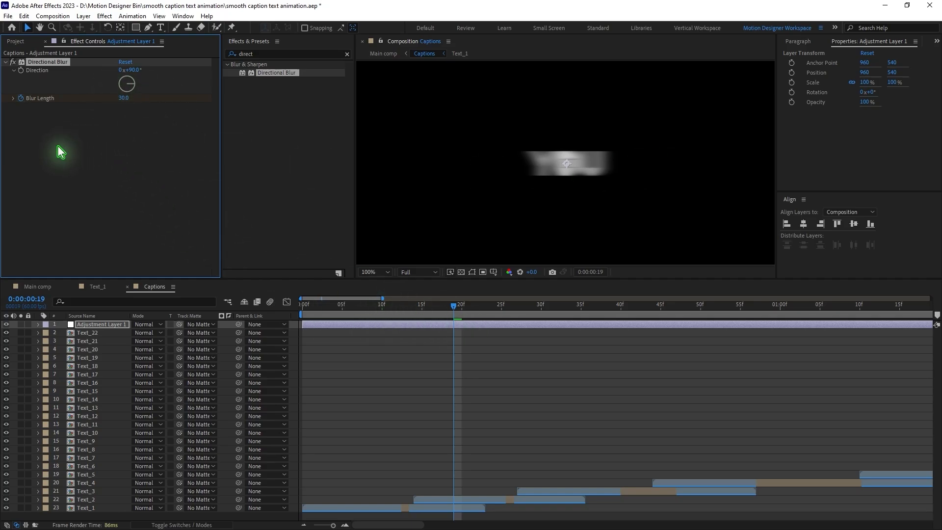
# Step: Add a Blur Length keyframe of 0 at frame 23, reveal the layer's keyframes and preview the blur transition
pyautogui.click(456, 306)
pyautogui.moveTo(468, 311); pyautogui.dragTo(485, 313)
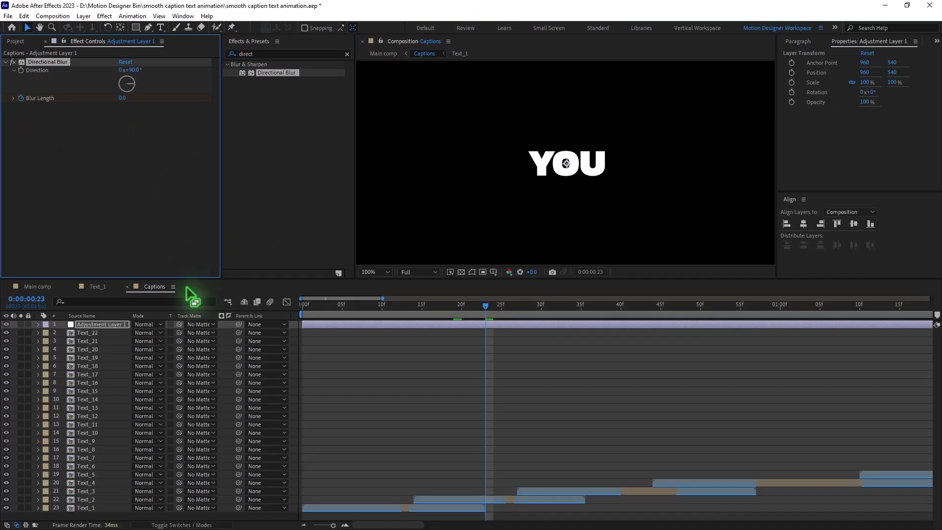
pyautogui.press('u')
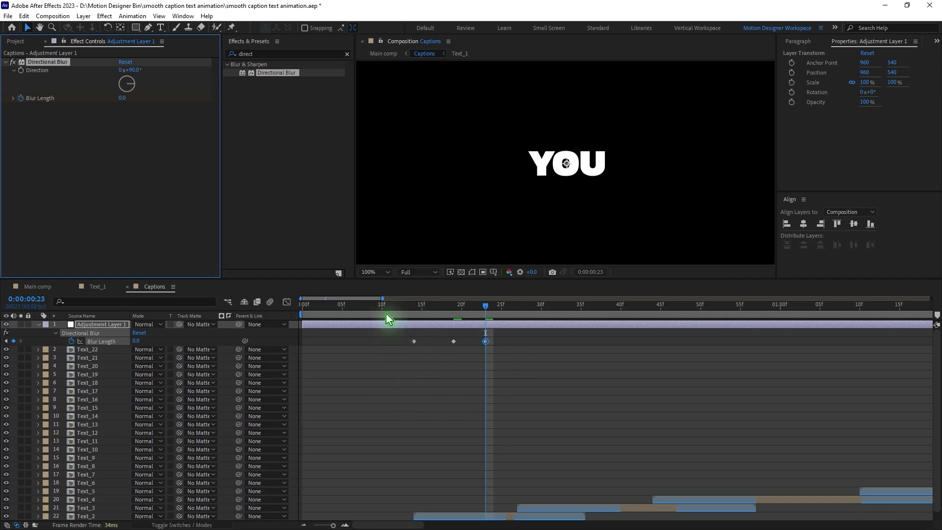
pyautogui.moveTo(386, 314); pyautogui.dragTo(454, 337)
pyautogui.click(517, 350)
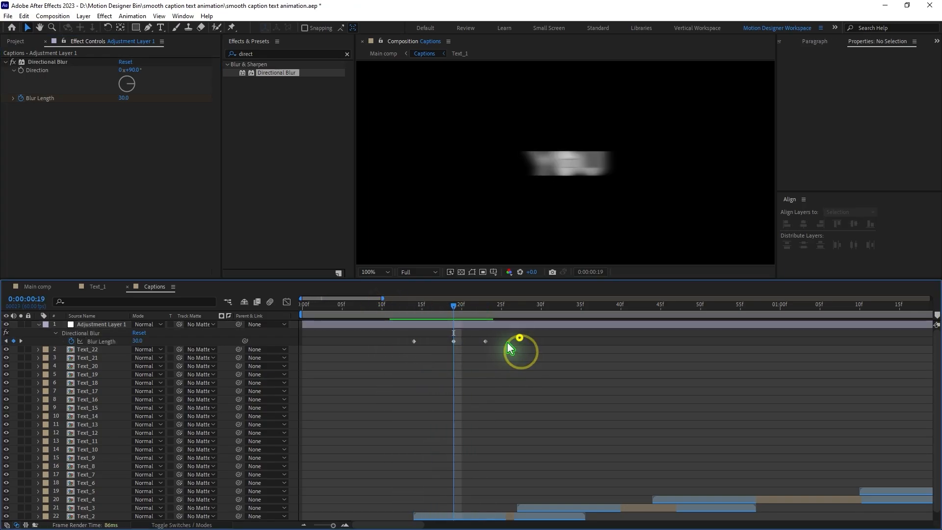
# Step: Copy the three Blur Length keyframes and paste them at frames 27 and 44, where Text_3 and Text_4 begin
pyautogui.moveTo(514, 331); pyautogui.dragTo(378, 358)
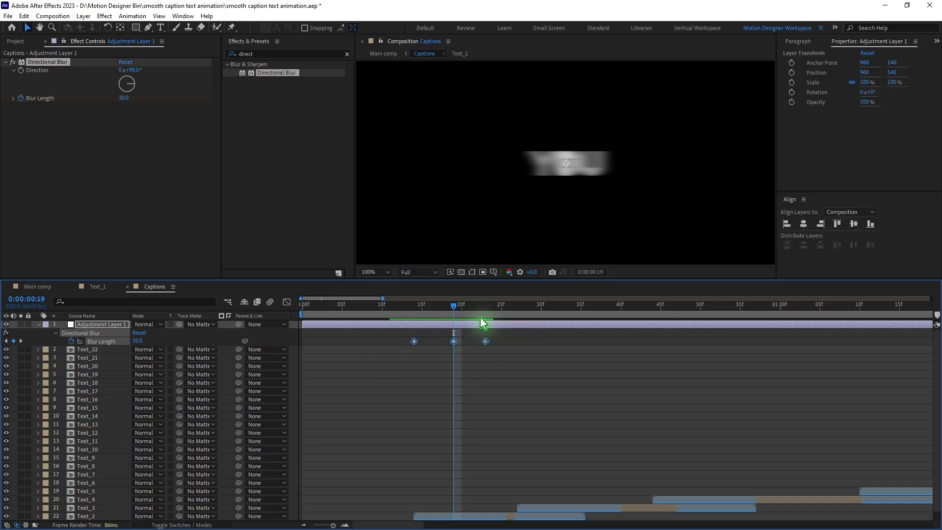
pyautogui.moveTo(475, 319); pyautogui.dragTo(518, 328)
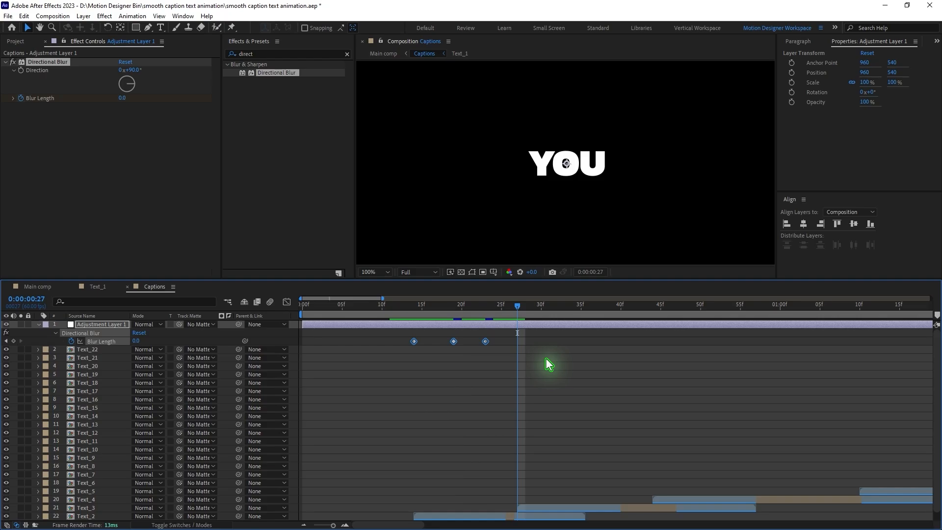
pyautogui.hotkey('ctrl', 'v')
pyautogui.moveTo(522, 310); pyautogui.dragTo(647, 348)
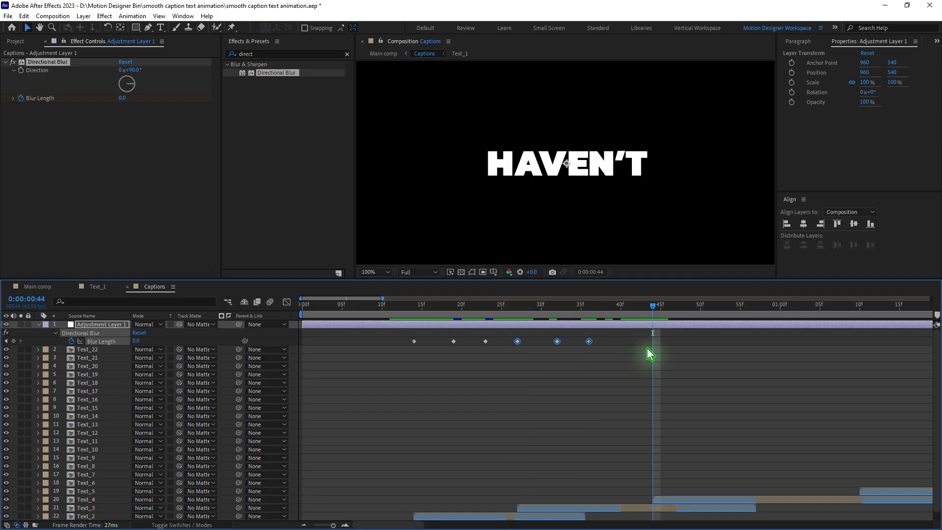
pyautogui.hotkey('ctrl', 'v')
# Step: Paste the copied Blur Length keyframes at the start of each following text layer, up to Text_21 at 0:00:08:32
pyautogui.click(420, 523)
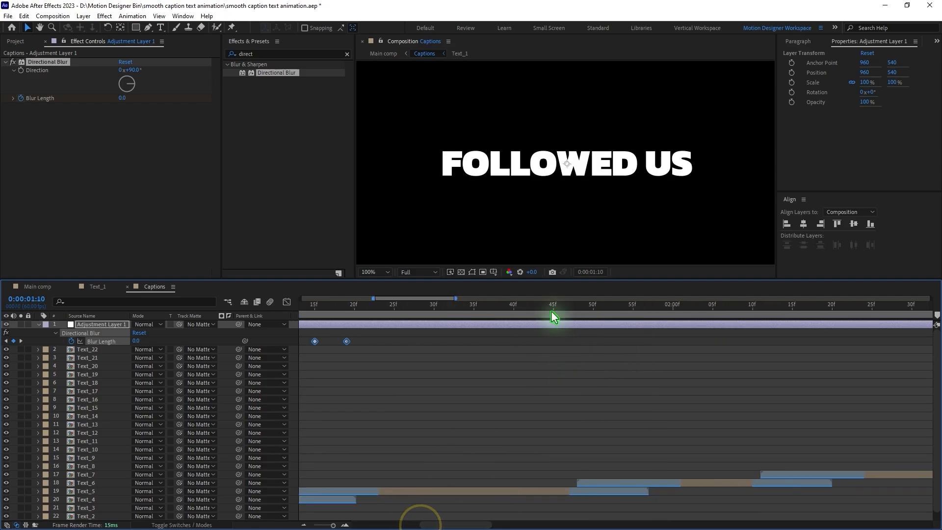
pyautogui.moveTo(548, 309); pyautogui.dragTo(751, 343)
pyautogui.hotkey('ctrl', 'v')
pyautogui.hotkey('ctrl', 'v')
pyautogui.moveTo(688, 308); pyautogui.dragTo(764, 314)
pyautogui.hotkey('ctrl', 'v')
pyautogui.hotkey('ctrl', 'v')
pyautogui.moveTo(576, 310); pyautogui.dragTo(581, 317)
pyautogui.hotkey('ctrl', 'v')
pyautogui.moveTo(736, 305); pyautogui.dragTo(747, 317)
pyautogui.hotkey('ctrl', 'v')
pyautogui.moveTo(761, 307); pyautogui.dragTo(790, 316)
pyautogui.hotkey('ctrl', 'v')
pyautogui.hotkey('ctrl', 'v')
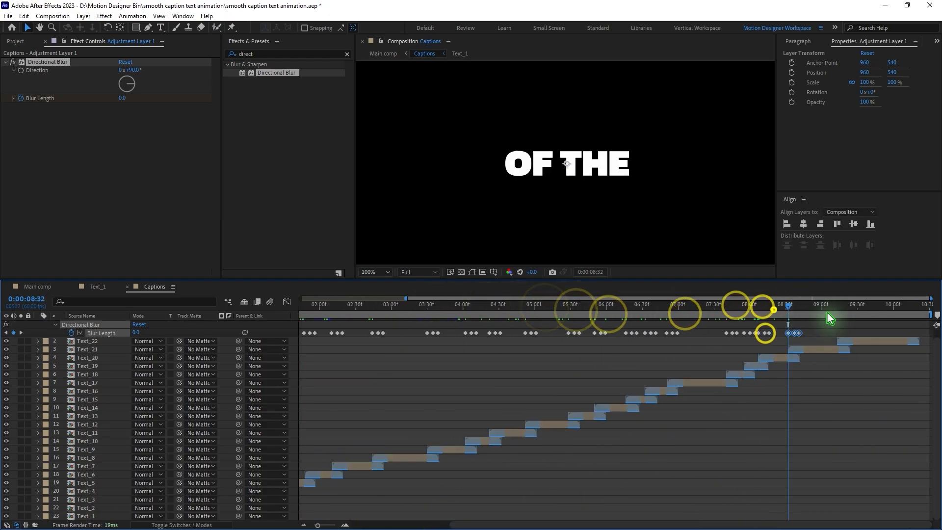
# Step: Add the Simple Choker effect to Adjustment Layer 1 in the Captions composition
pyautogui.press('Home')
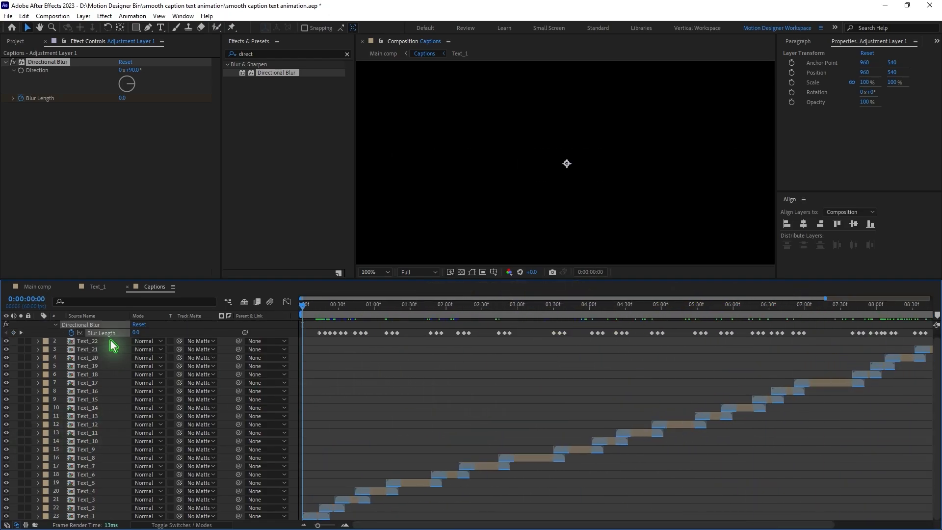
pyautogui.scroll(1, 193, 351)
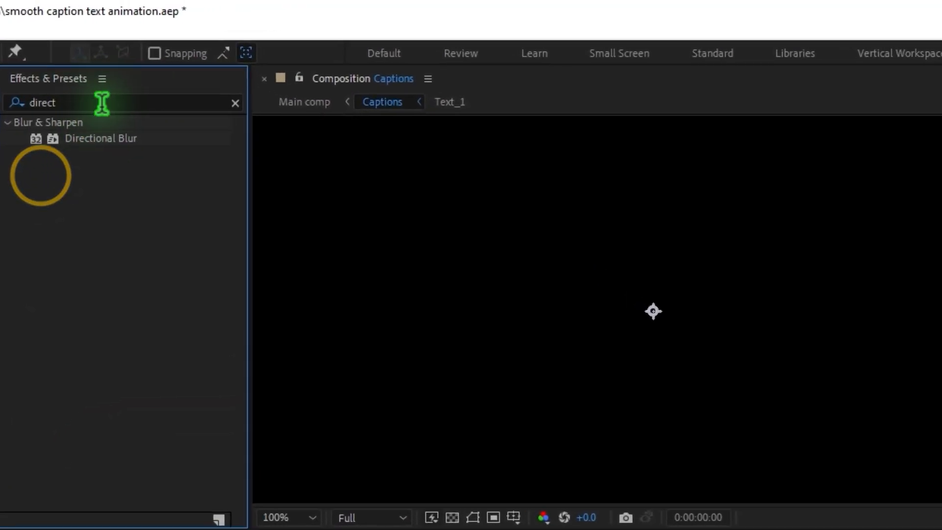
pyautogui.click(280, 54)
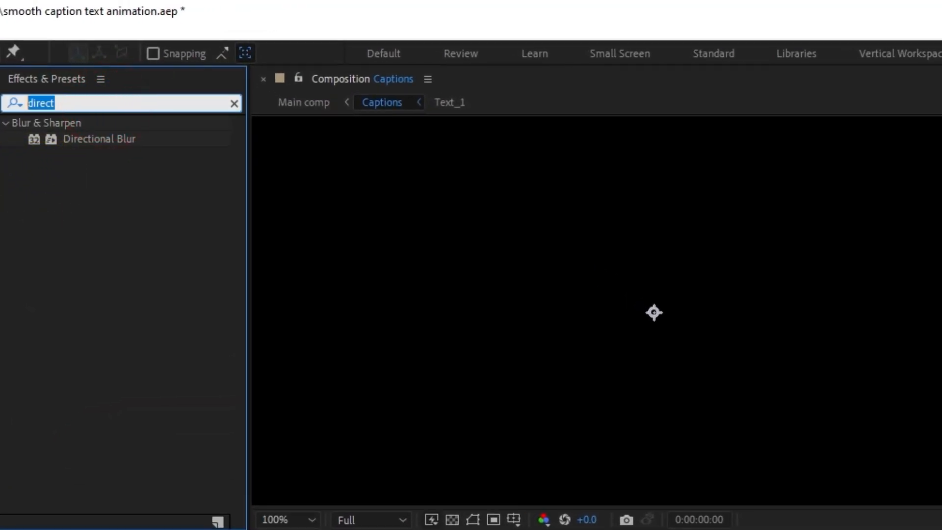
pyautogui.write('simple')
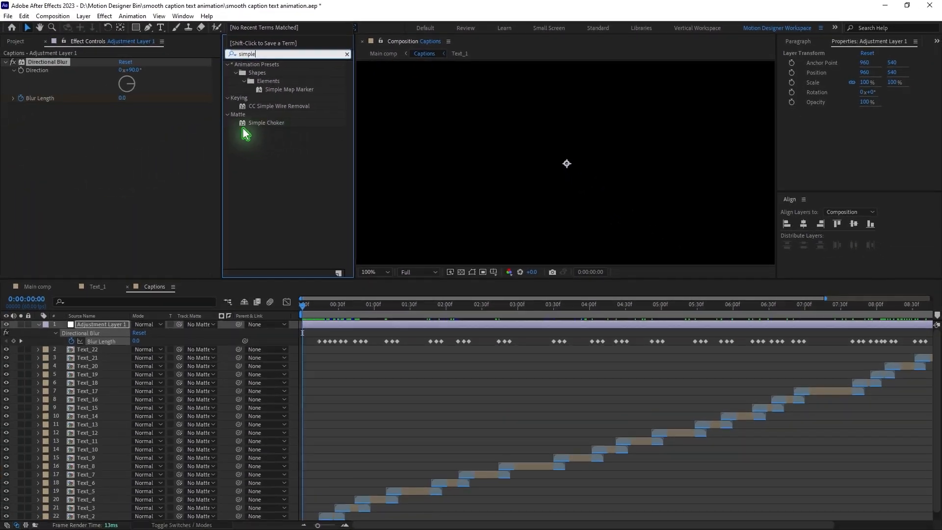
pyautogui.moveTo(194, 153); pyautogui.dragTo(74, 223)
pyautogui.scroll(5, 346, 502)
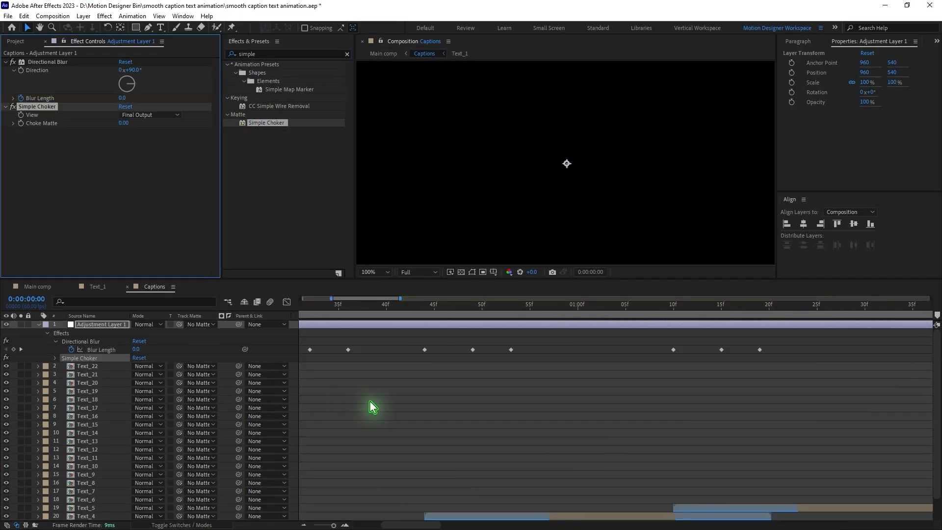
# Step: Set Simple Choker's Choke Matte to 0.50 while viewing the blurred transition at frame 19, and check the following word transitions
pyautogui.moveTo(416, 528); pyautogui.dragTo(388, 526)
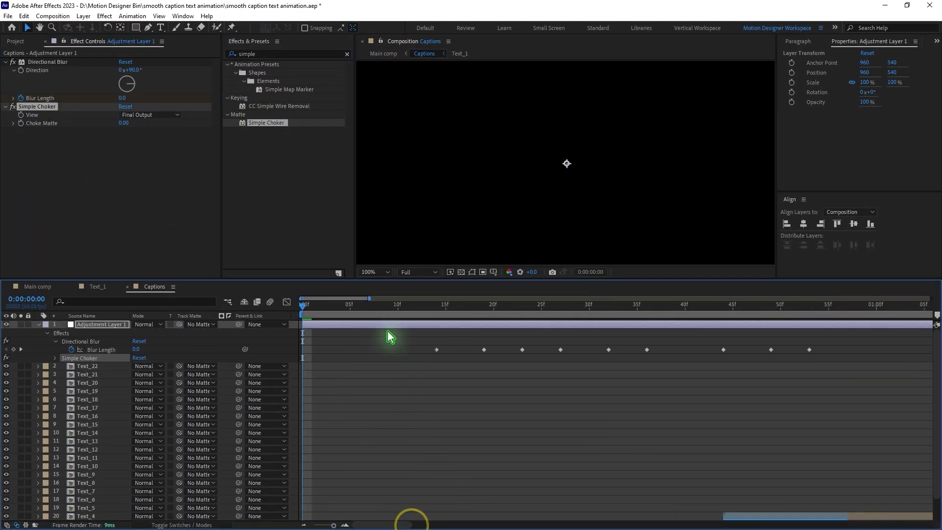
pyautogui.moveTo(404, 313); pyautogui.dragTo(484, 319)
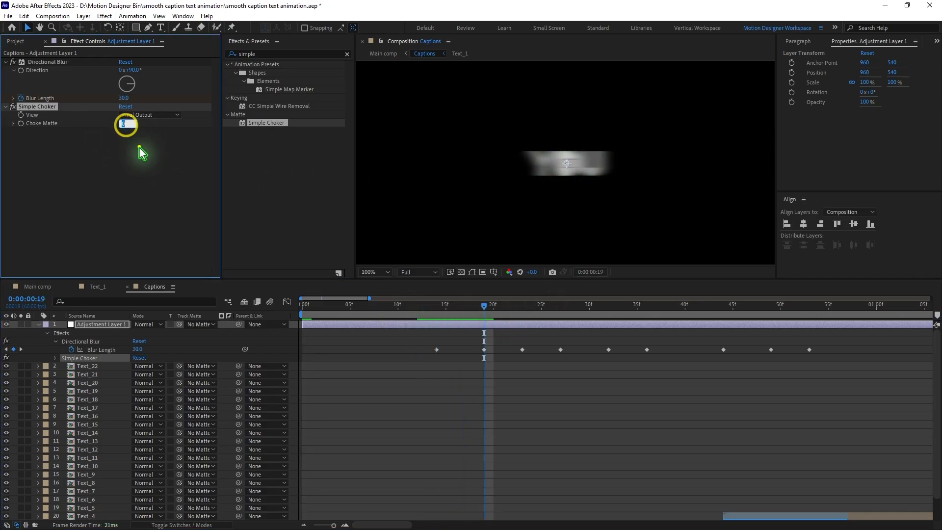
pyautogui.moveTo(123, 124); pyautogui.dragTo(132, 126)
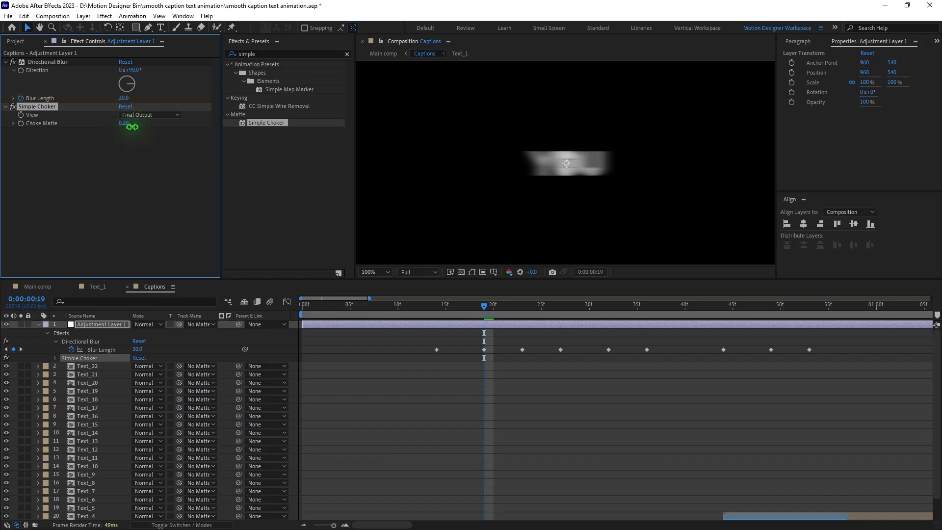
pyautogui.click(125, 124)
pyautogui.press('Return')
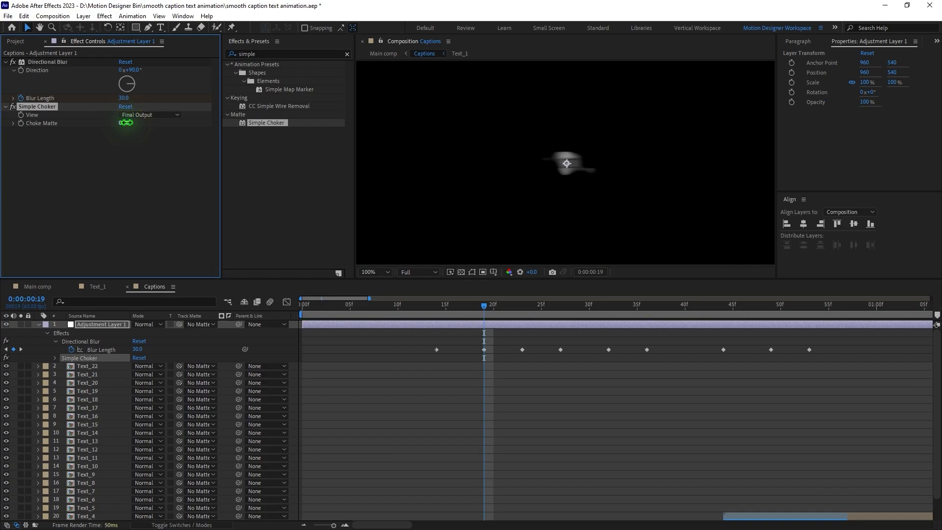
pyautogui.moveTo(483, 338); pyautogui.dragTo(695, 358)
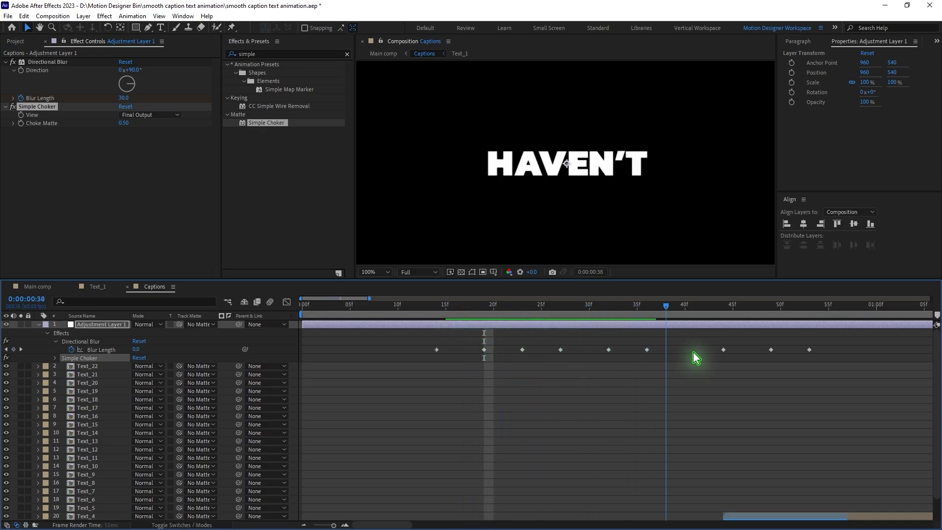
pyautogui.moveTo(694, 352); pyautogui.dragTo(723, 322)
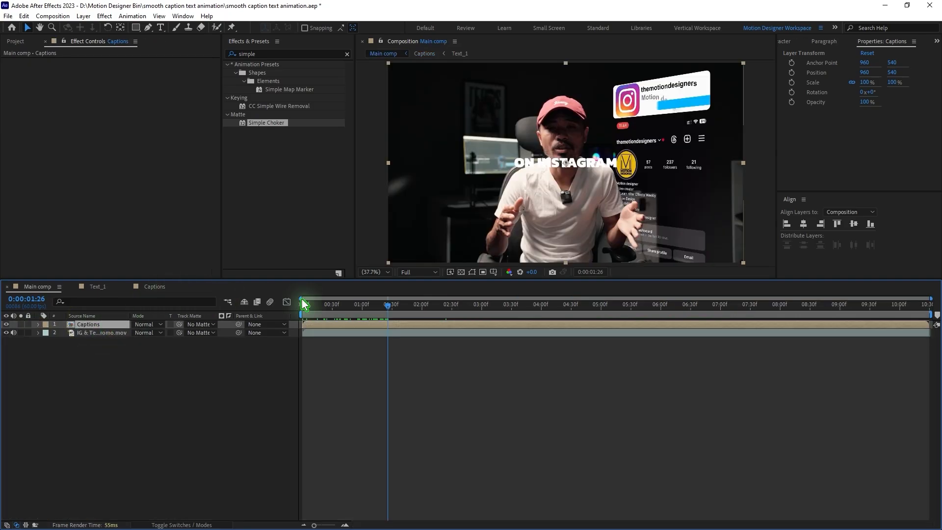
# Step: Lower the Captions layer in Main comp to a Y position of 887.6 and add the Fill effect to it
pyautogui.moveTo(615, 169); pyautogui.dragTo(611, 234)
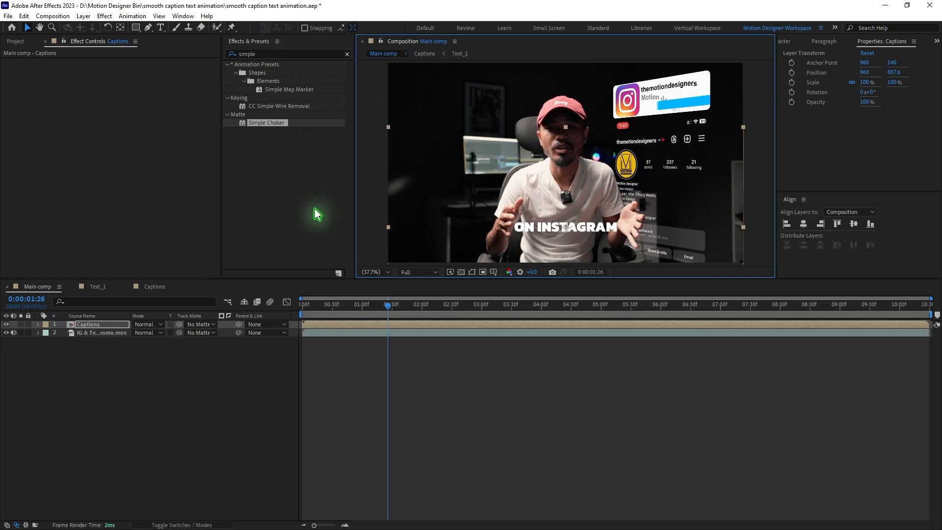
pyautogui.moveTo(318, 214); pyautogui.dragTo(347, 324)
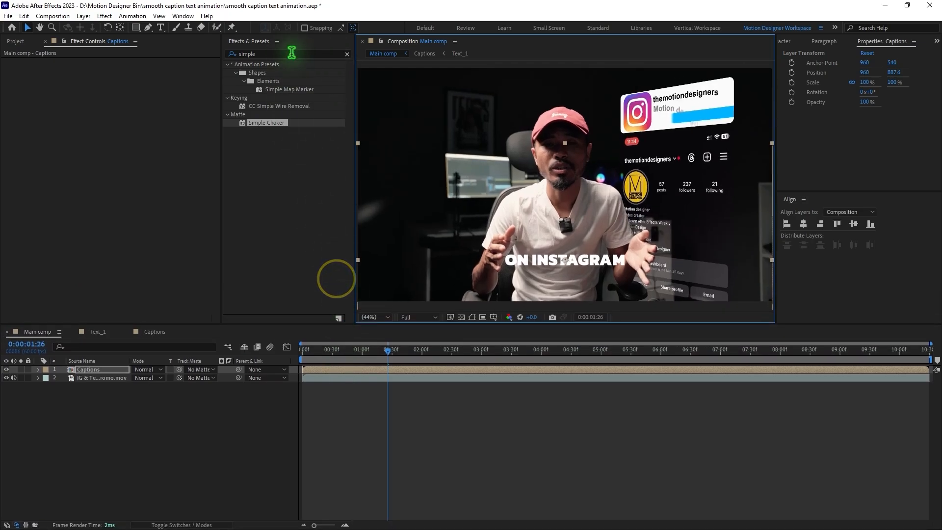
pyautogui.click(290, 53)
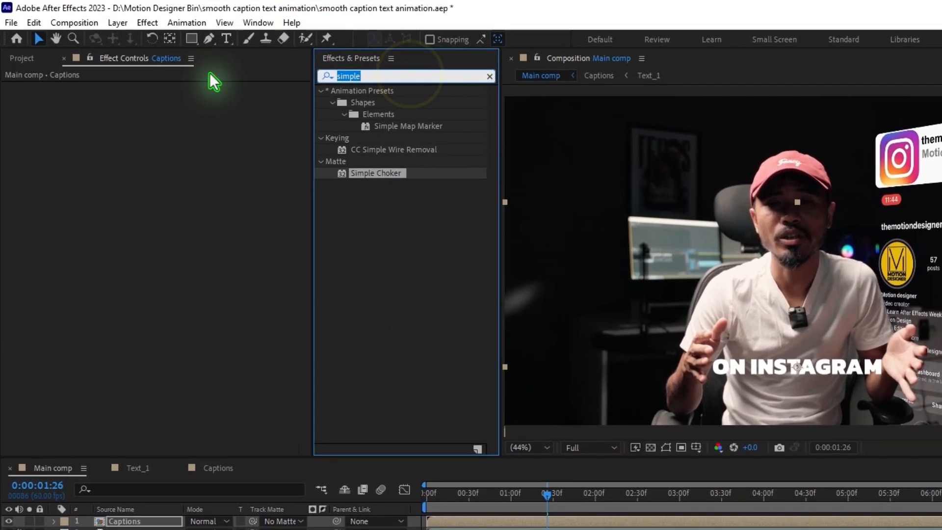
pyautogui.write('fill')
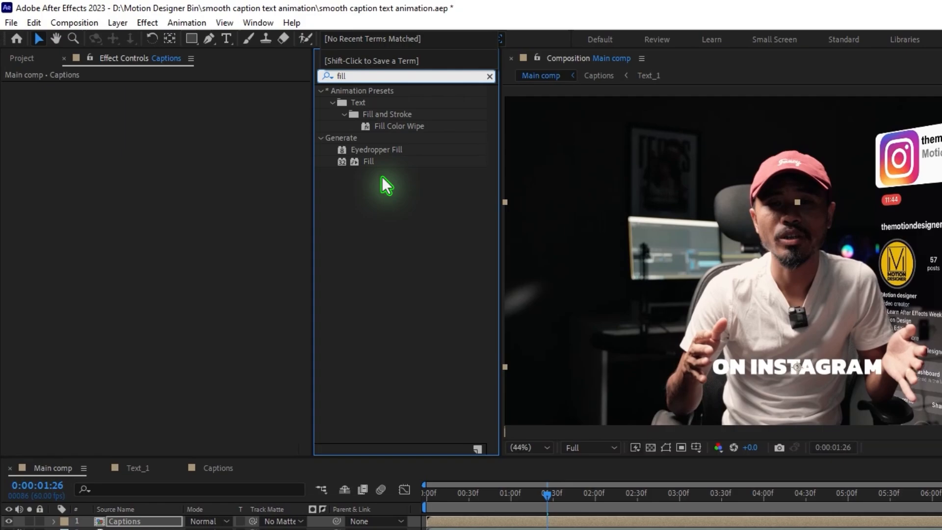
pyautogui.moveTo(366, 162); pyautogui.dragTo(70, 231)
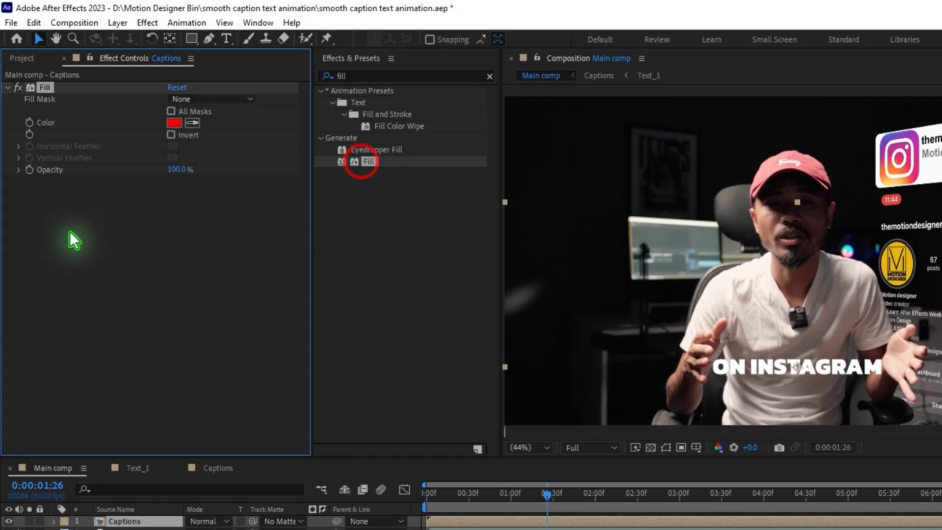
# Step: Set the Fill color to a golden yellow sampled from the round profile logo in the footage
pyautogui.click(172, 122)
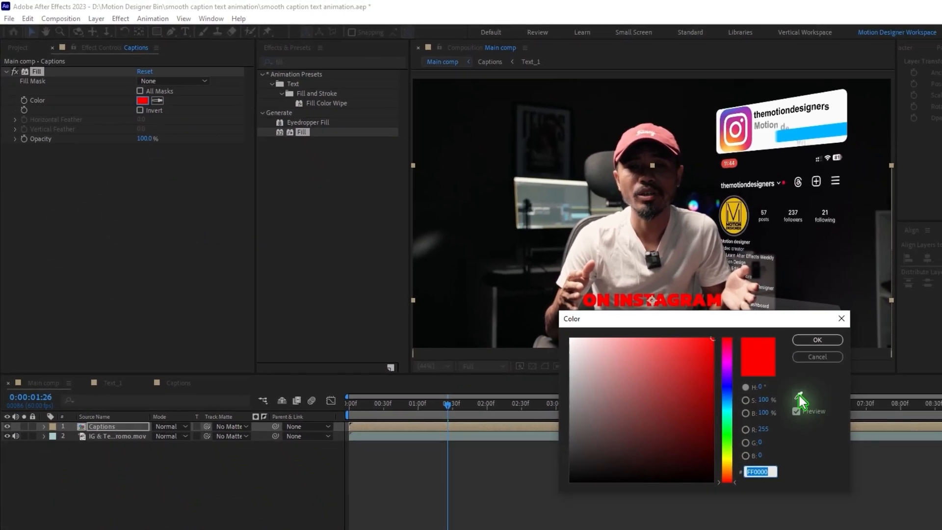
pyautogui.click(799, 398)
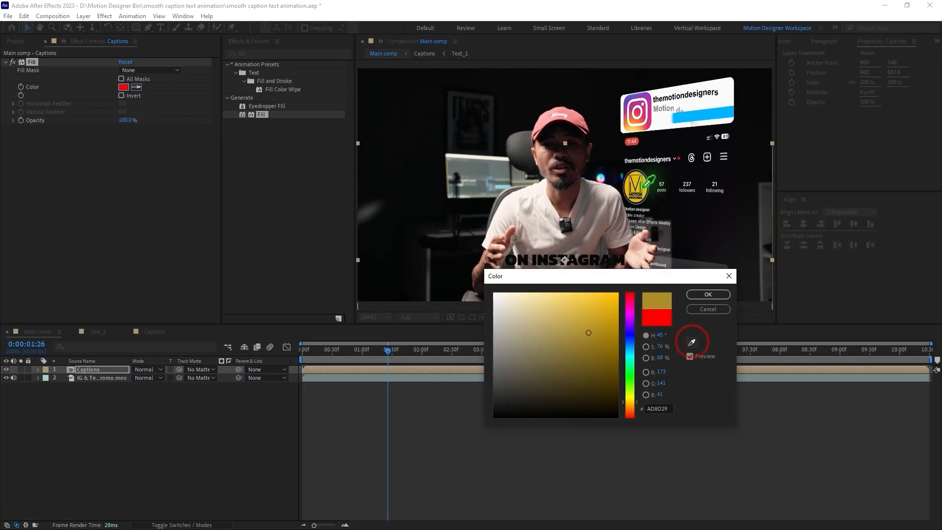
pyautogui.click(734, 217)
pyautogui.click(711, 295)
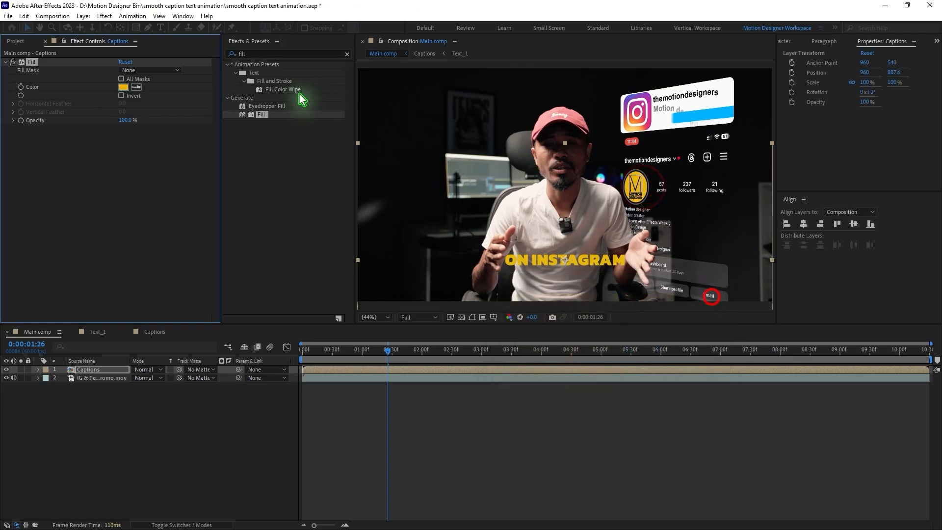
# Step: Add the Glow effect to the Captions layer with Glow Threshold 43.9% and Glow Radius 57
pyautogui.click(282, 53)
pyautogui.write('glow')
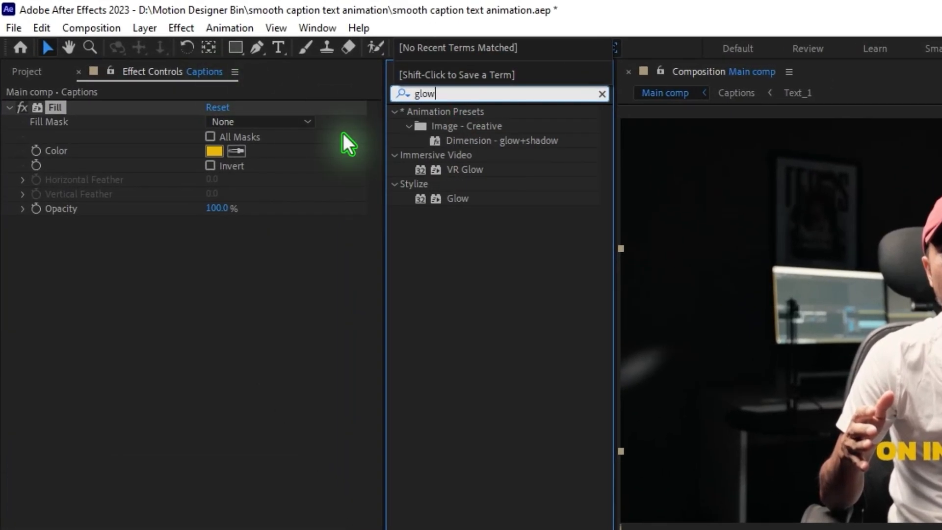
pyautogui.click(355, 156)
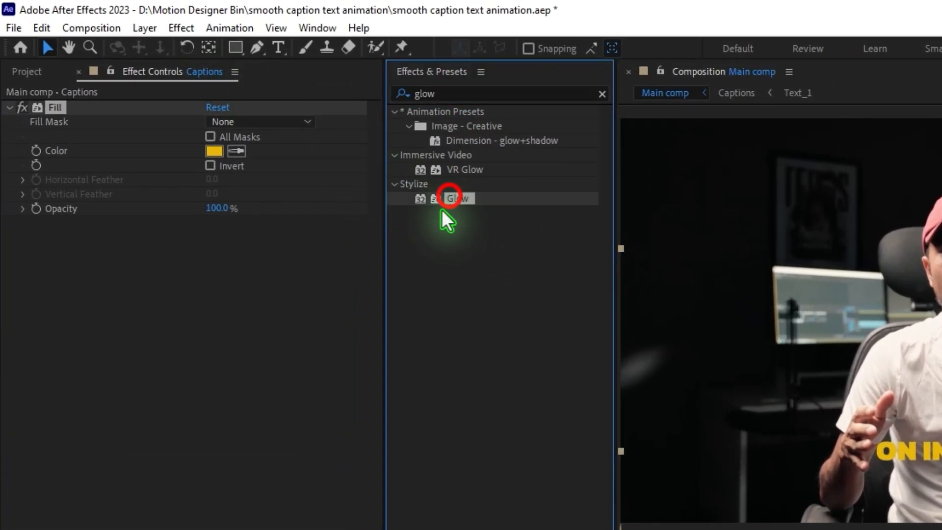
pyautogui.moveTo(442, 210); pyautogui.dragTo(217, 387)
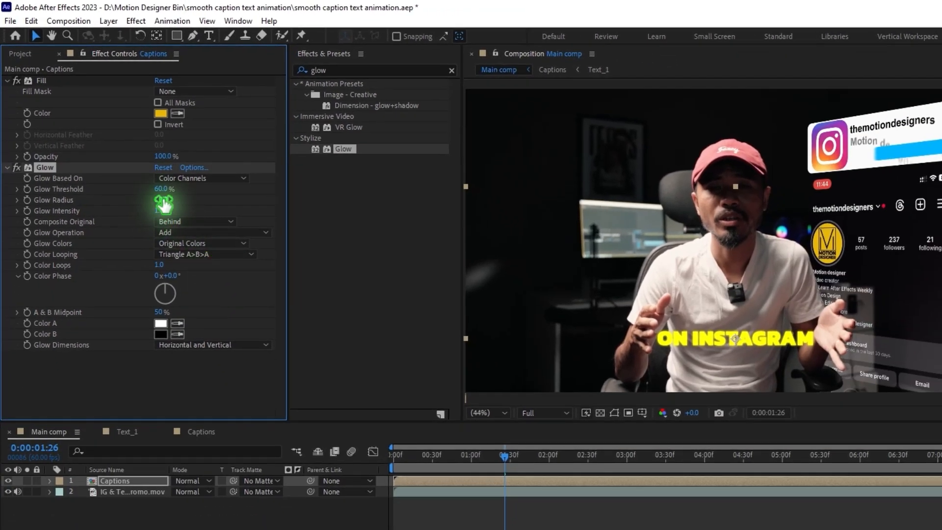
pyautogui.click(159, 191)
pyautogui.moveTo(164, 200); pyautogui.dragTo(203, 205)
# Step: Find the Wave Warp effect and add it below Glow on the Captions layer
pyautogui.click(358, 71)
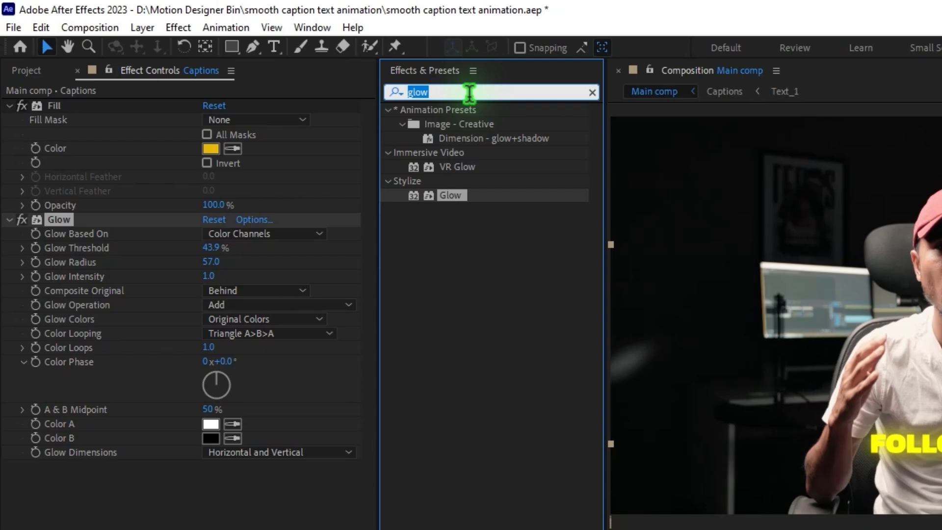
pyautogui.write('wave')
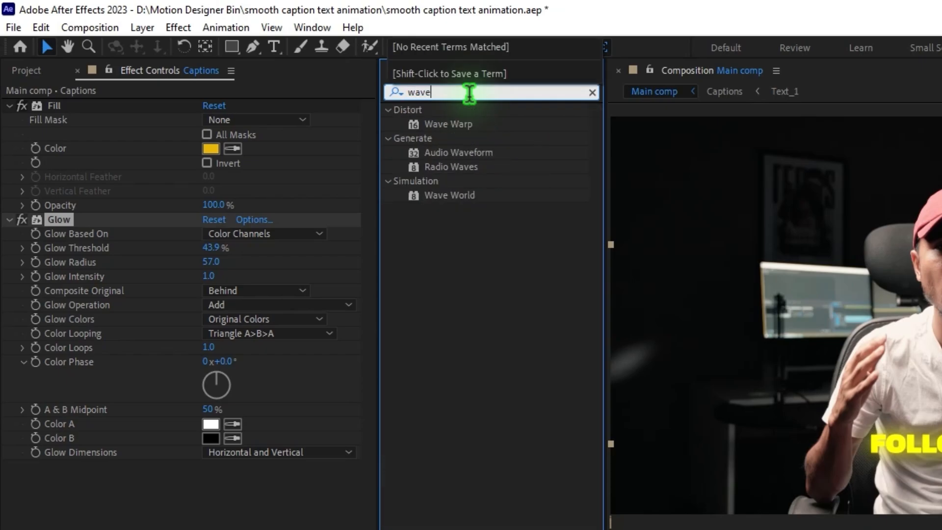
pyautogui.click(450, 125)
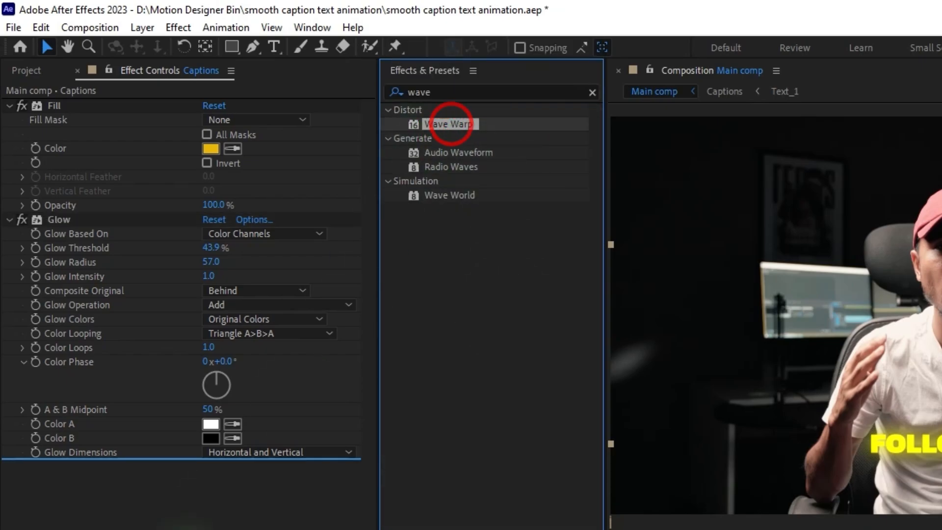
pyautogui.moveTo(452, 125); pyautogui.dragTo(136, 301)
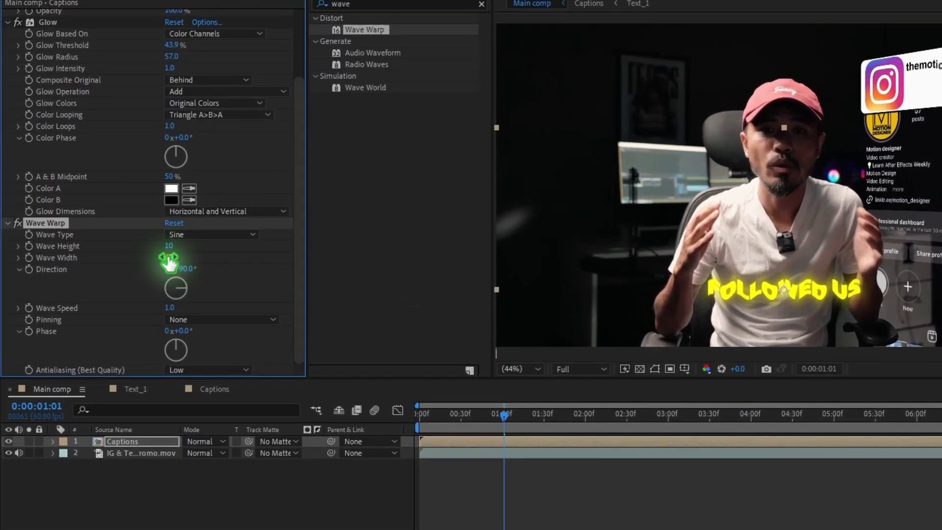
# Step: Set the Wave Warp's Wave Width to 150 and Wave Height to 1, and return to the start for a preview
pyautogui.click(169, 258)
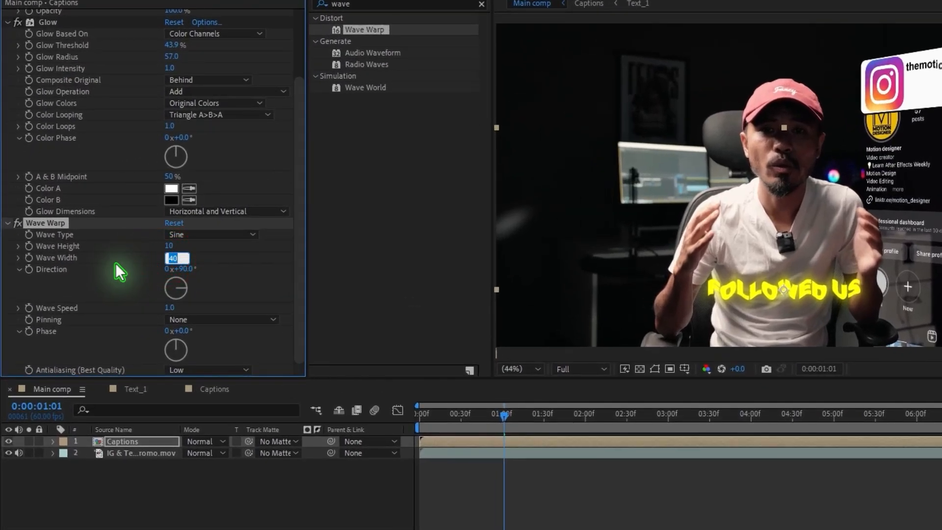
pyautogui.write('150')
pyautogui.press('Return')
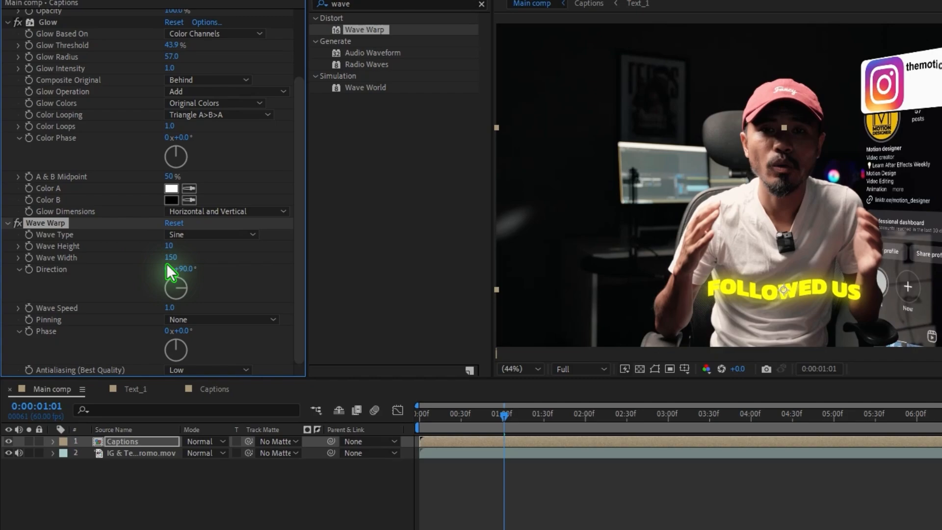
pyautogui.click(172, 248)
pyautogui.write('1')
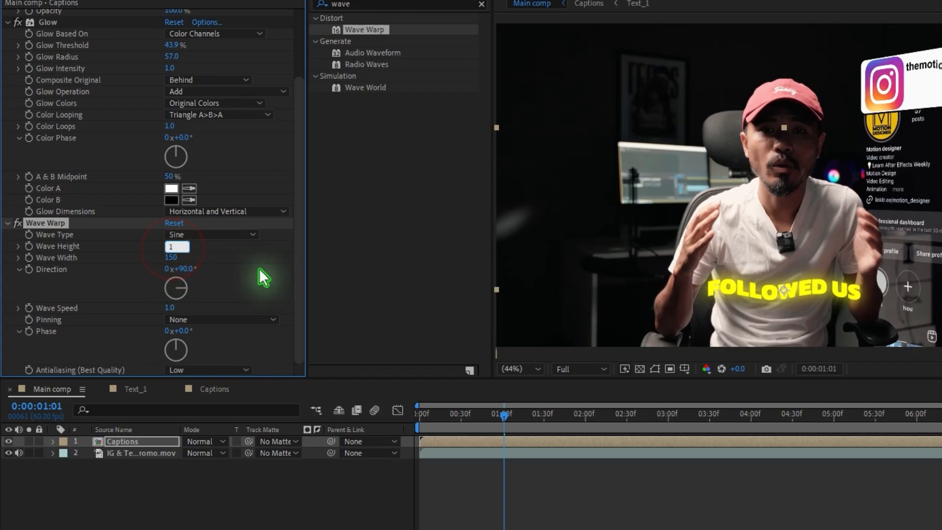
pyautogui.press('Return')
pyautogui.click(485, 422)
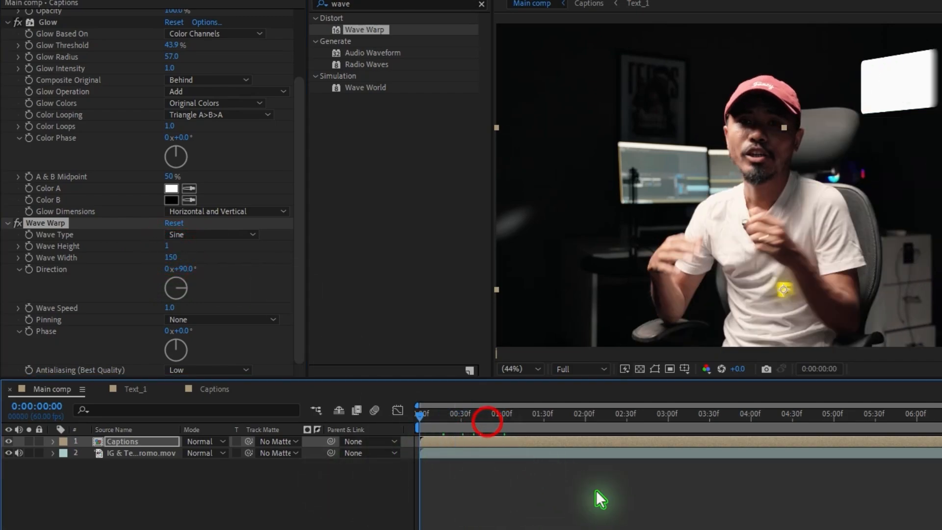